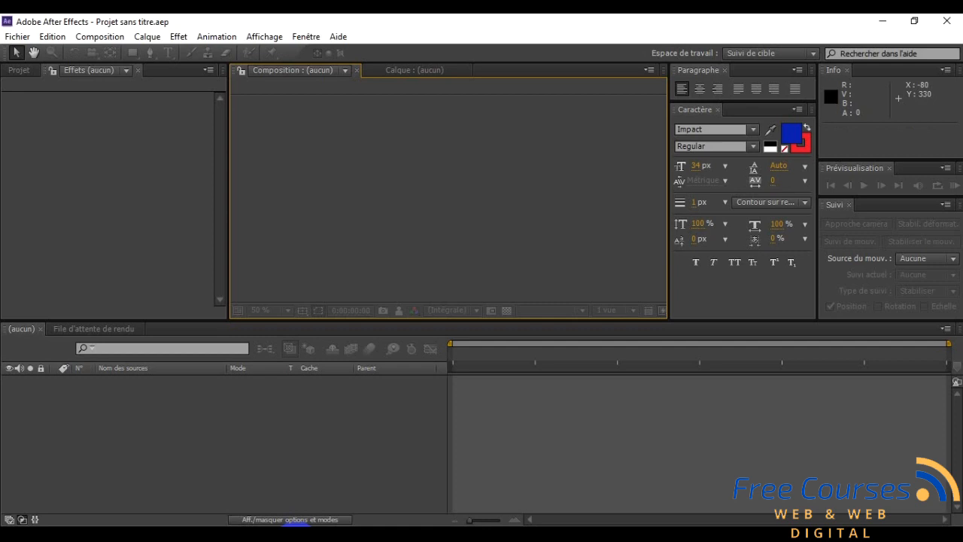
# Step: Start a new composition named "La Pluie" with a width of 1280 px and a height of 720 px
pyautogui.hotkey('ctrl', 'n')
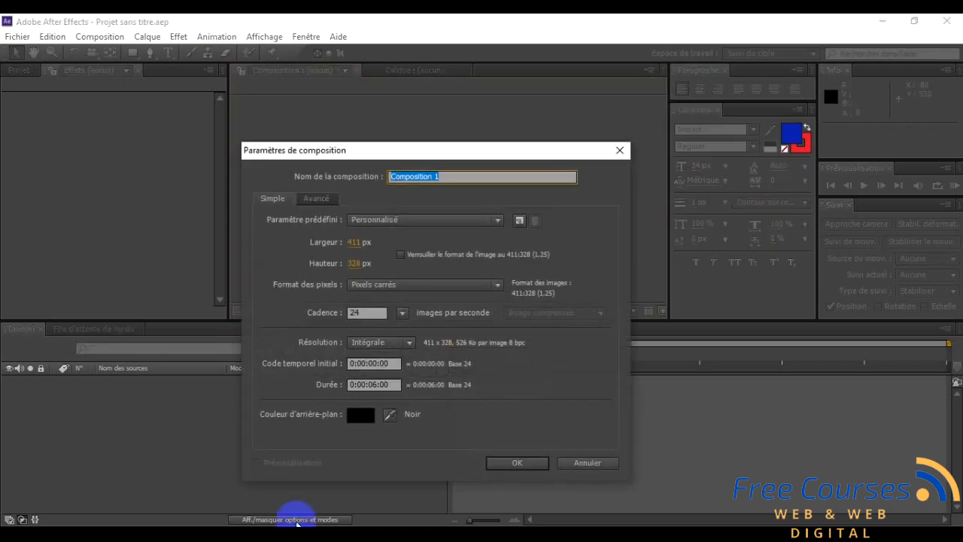
pyautogui.write('La Pluie')
pyautogui.click(359, 242)
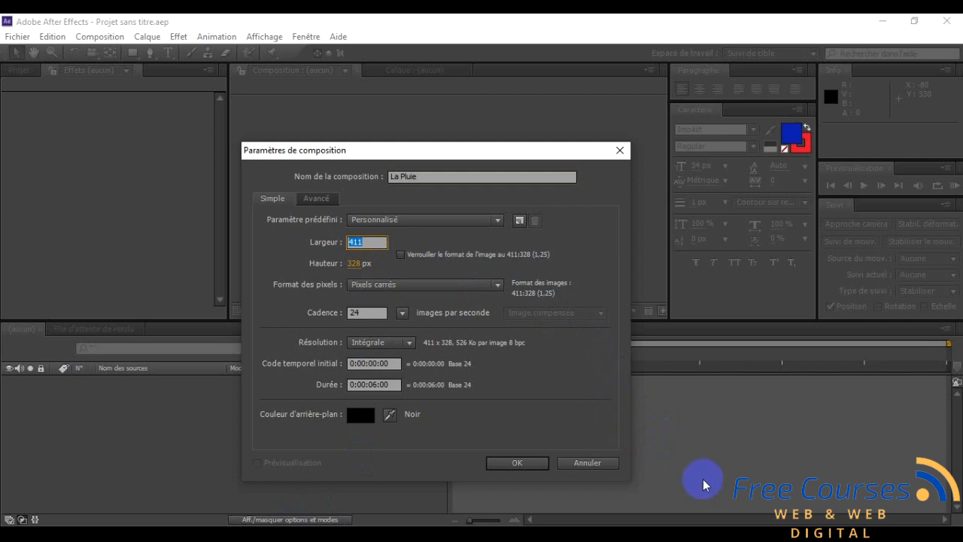
pyautogui.write('1280')
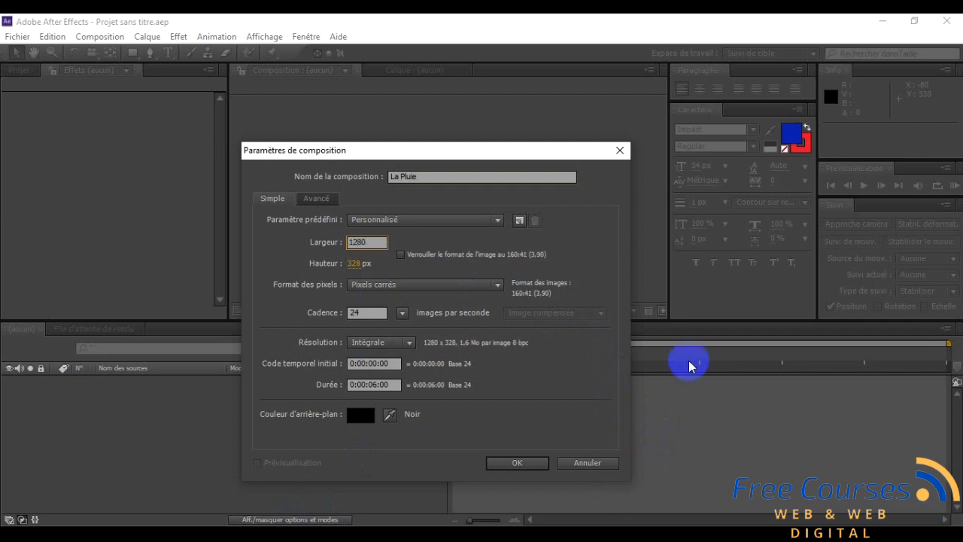
pyautogui.click(358, 263)
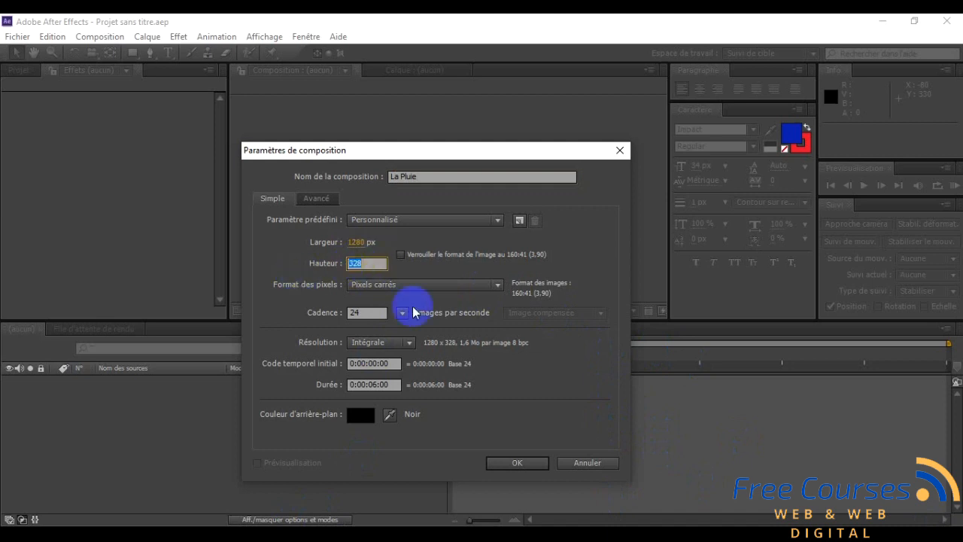
pyautogui.write('720')
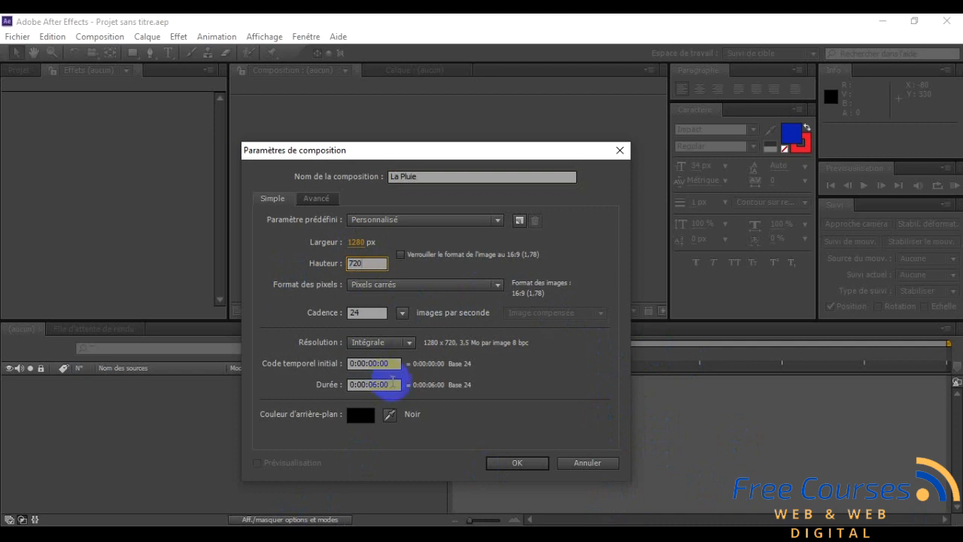
# Step: Set the frame rate to 30 images per second and the duration to 0:00:05:00, and create the composition
pyautogui.moveTo(375, 312); pyautogui.dragTo(334, 312)
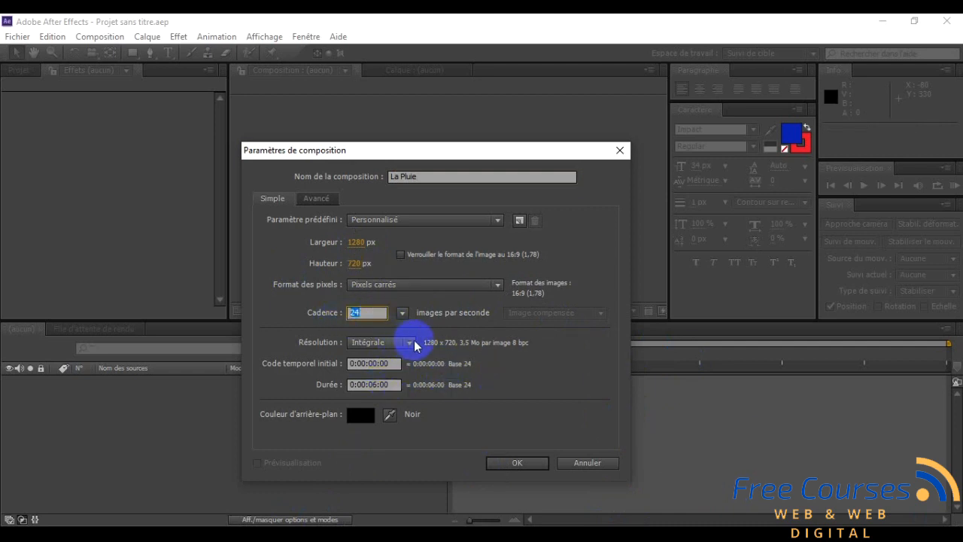
pyautogui.moveTo(365, 311); pyautogui.dragTo(343, 311)
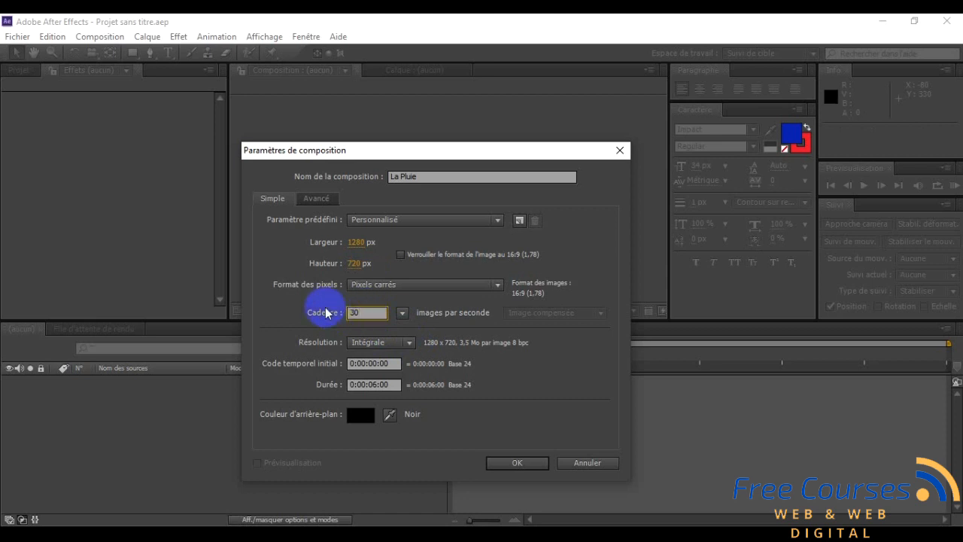
pyautogui.click(288, 311)
pyautogui.moveTo(352, 384); pyautogui.dragTo(384, 386)
pyautogui.click(378, 386)
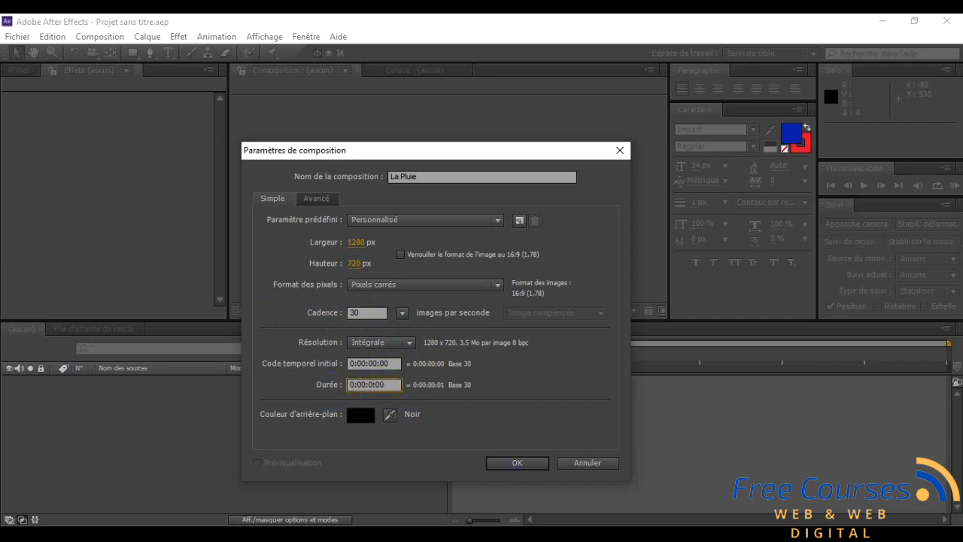
pyautogui.write('5')
pyautogui.click(372, 385)
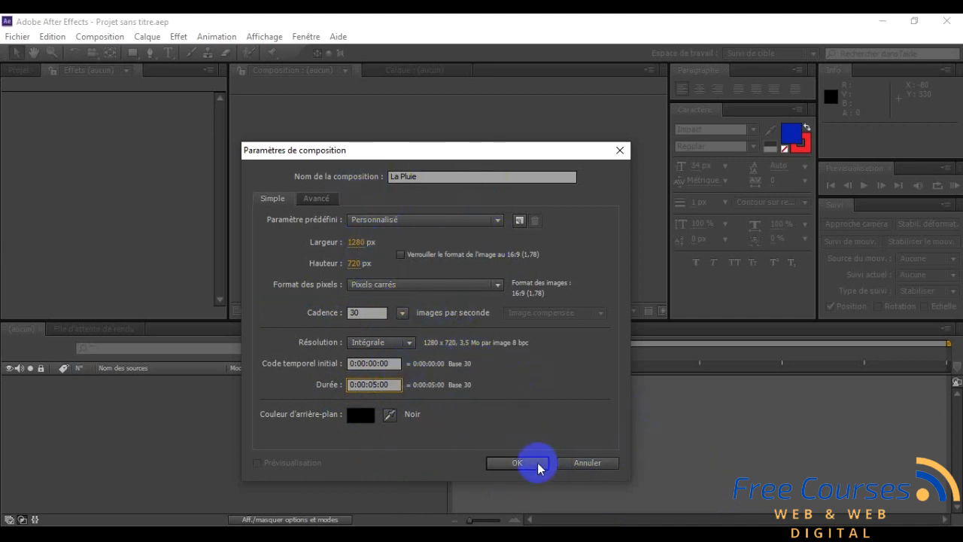
pyautogui.click(517, 463)
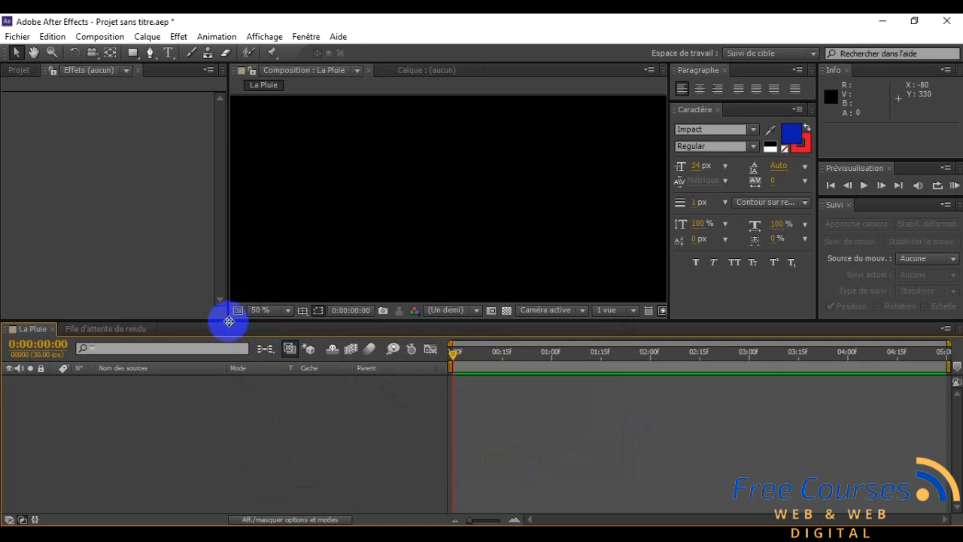
pyautogui.moveTo(235, 329); pyautogui.dragTo(232, 359)
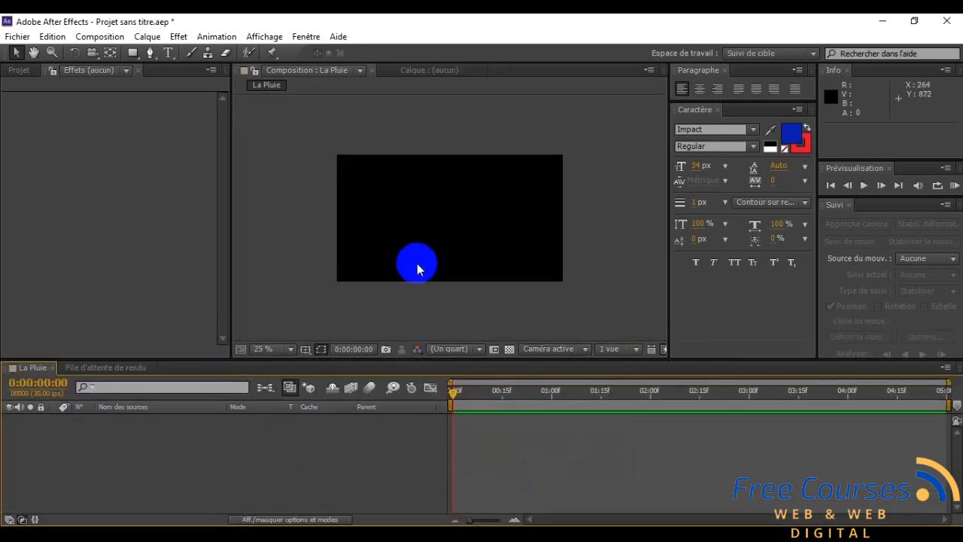
pyautogui.scroll(-2, 419, 269)
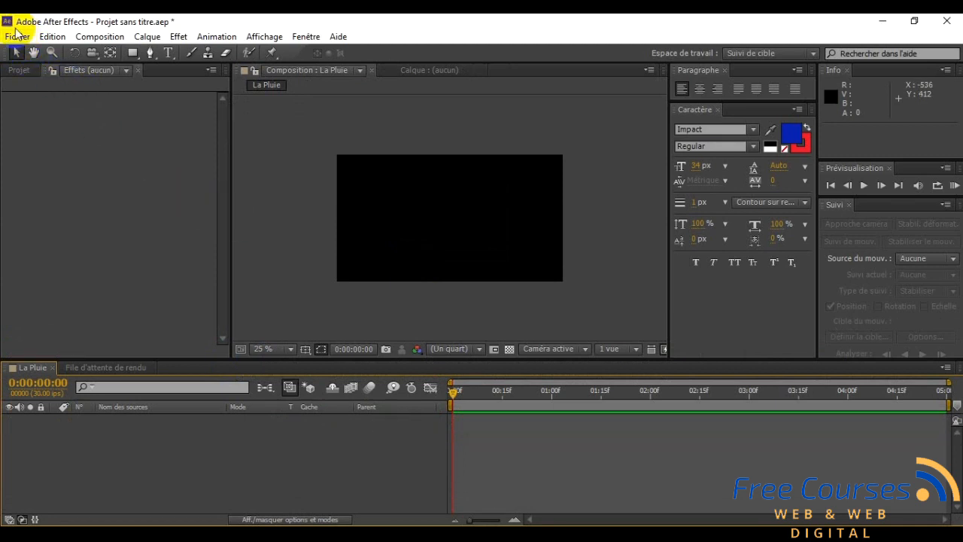
# Step: Import rain.jpg as footage from the After Effect folder inside cours_INGI on the desktop
pyautogui.click(13, 36)
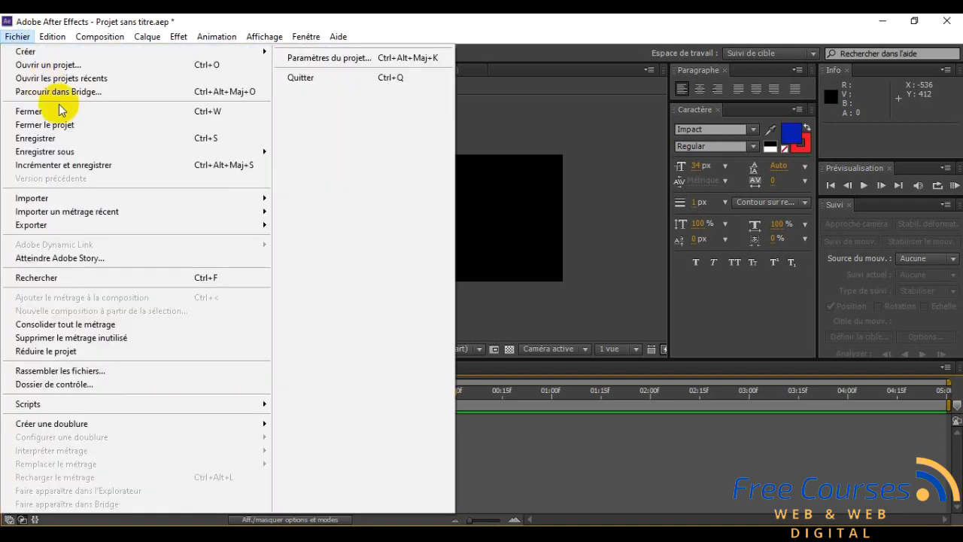
pyautogui.moveTo(263, 197)
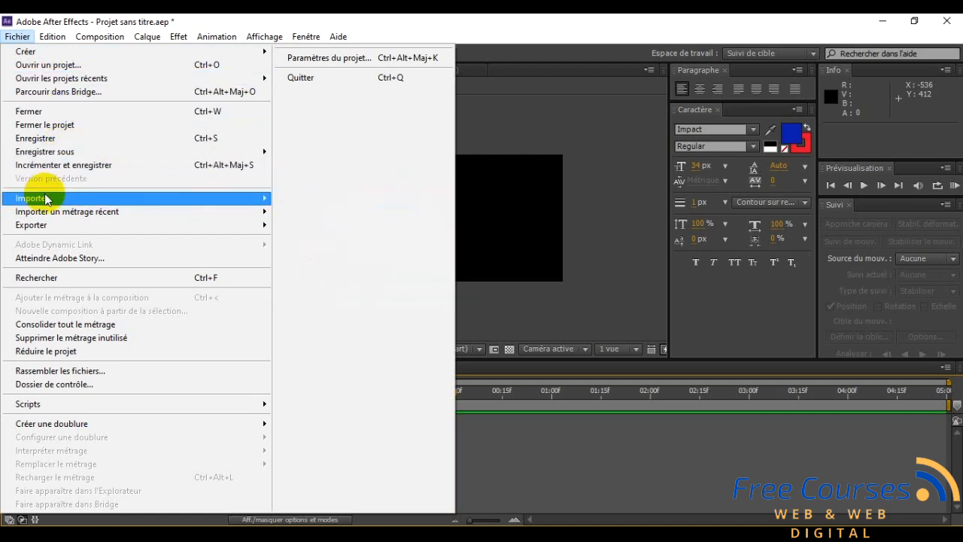
pyautogui.moveTo(45, 198)
pyautogui.click(335, 197)
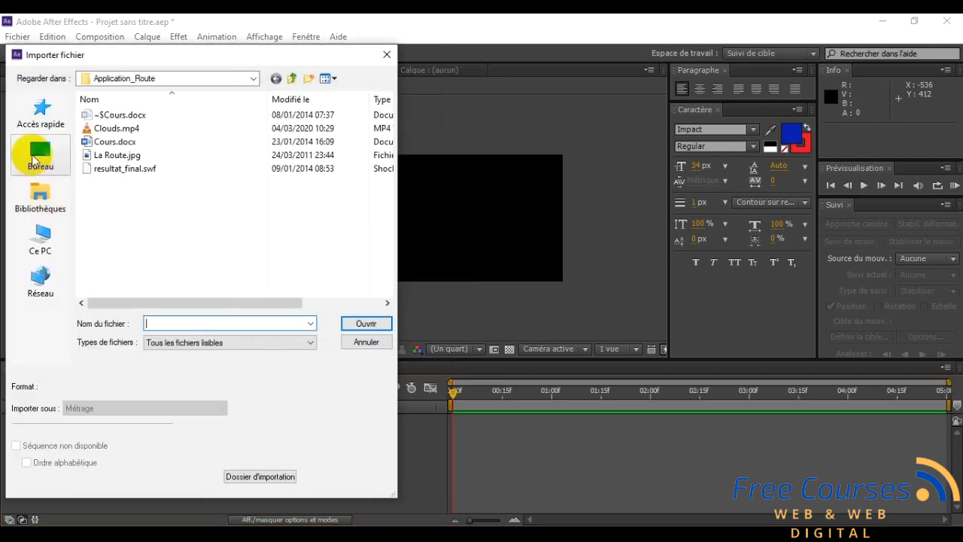
pyautogui.click(32, 158)
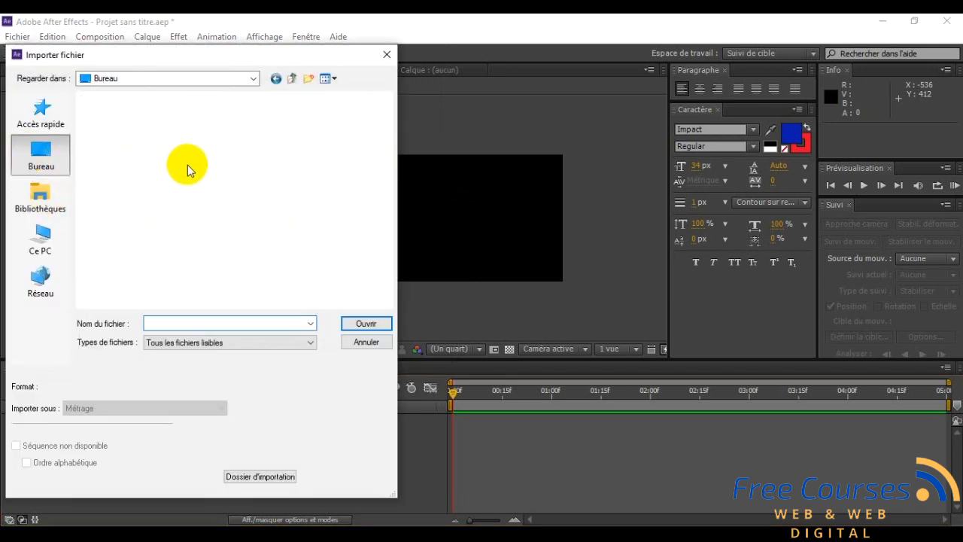
pyautogui.scroll(-3, 177, 187)
pyautogui.scroll(-4, 176, 187)
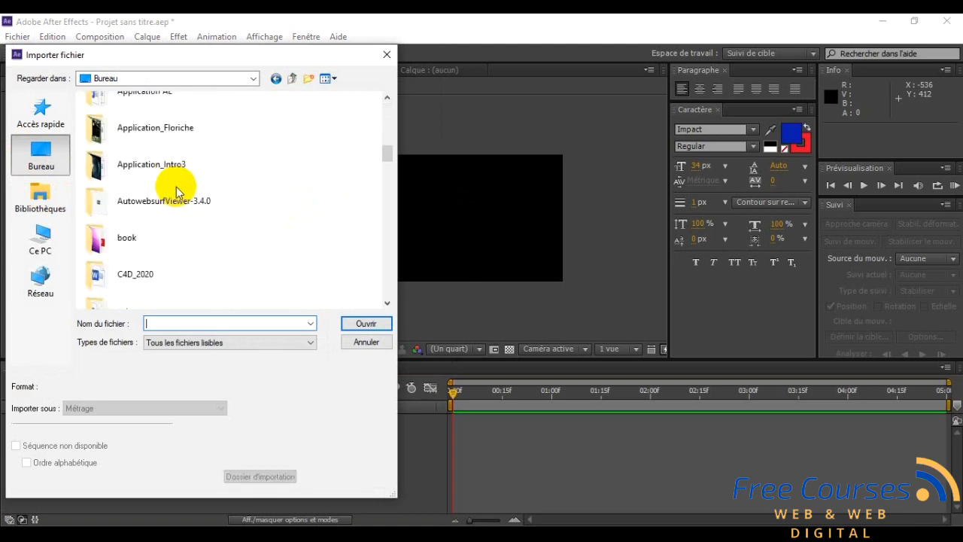
pyautogui.scroll(-2, 176, 194)
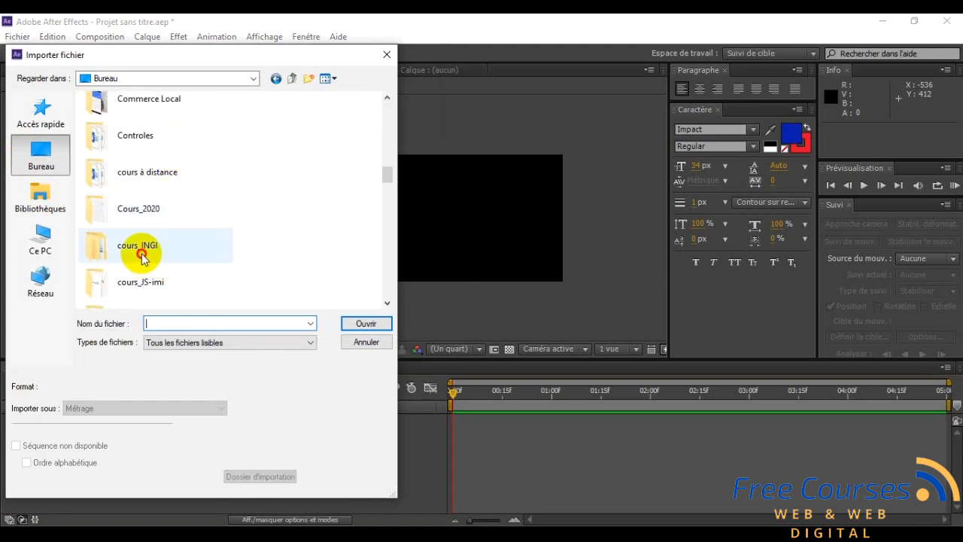
pyautogui.doubleClick(142, 258)
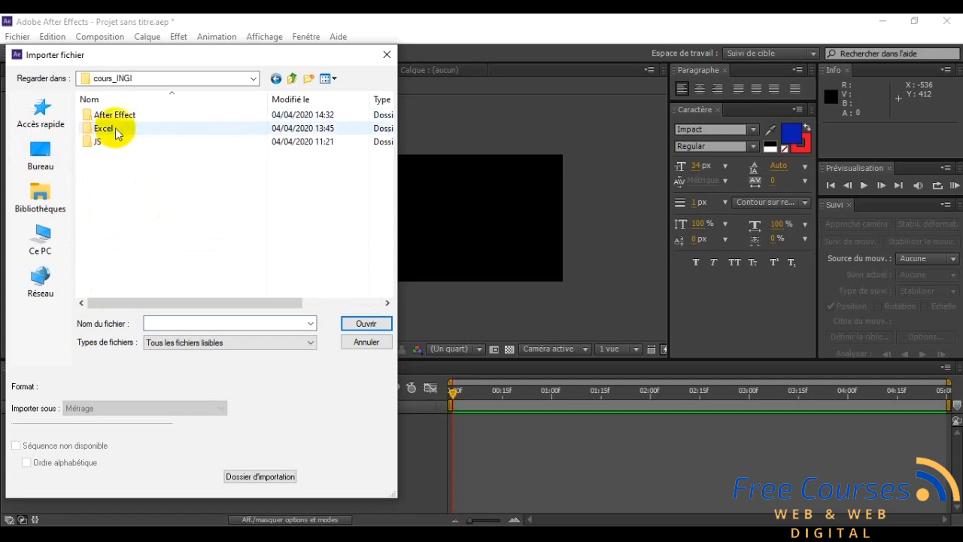
pyautogui.doubleClick(121, 114)
pyautogui.click(113, 142)
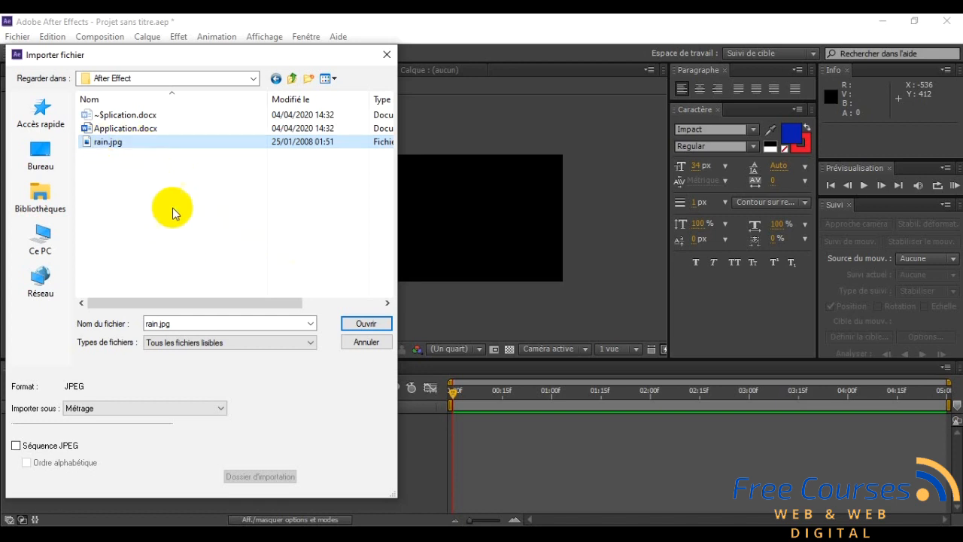
pyautogui.click(366, 324)
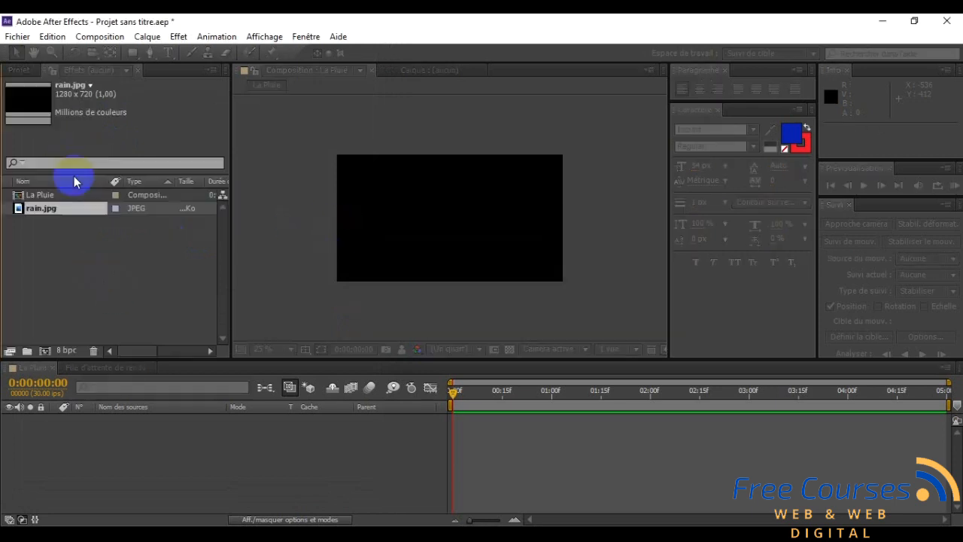
# Step: Place rain.jpg in the La Pluie composition so that it fills the frame
pyautogui.click(51, 209)
pyautogui.moveTo(39, 209); pyautogui.dragTo(451, 219)
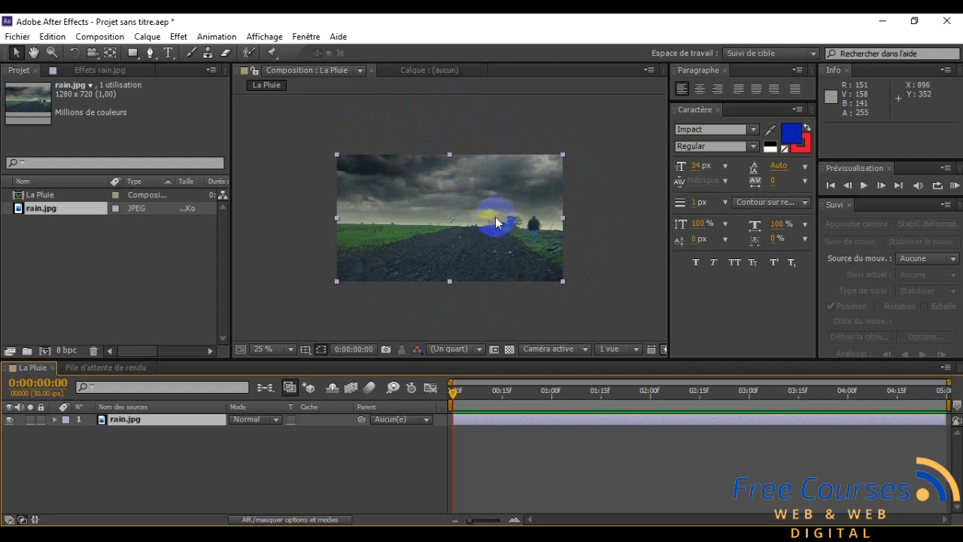
pyautogui.click(542, 535)
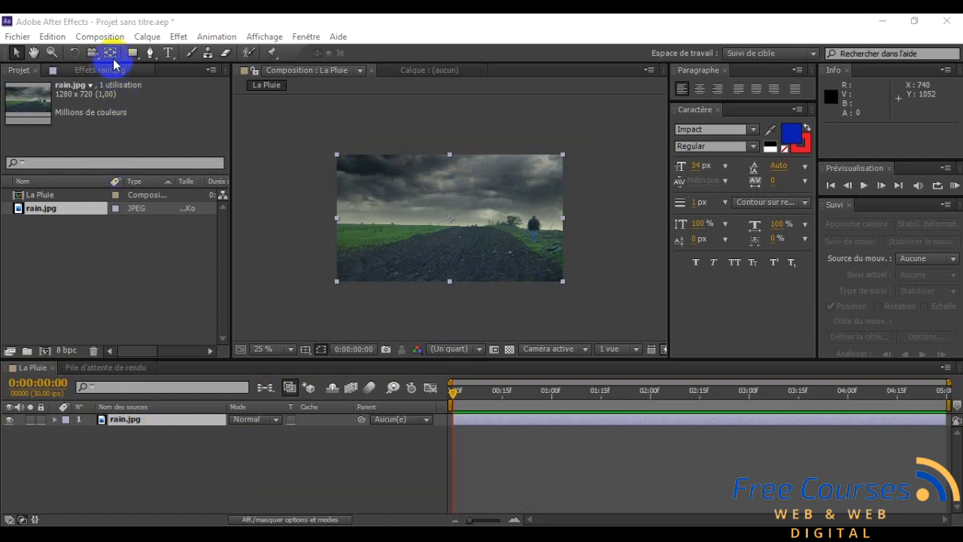
# Step: Apply the CC Mr. Mercury simulation effect to the rain.jpg layer
pyautogui.click(179, 38)
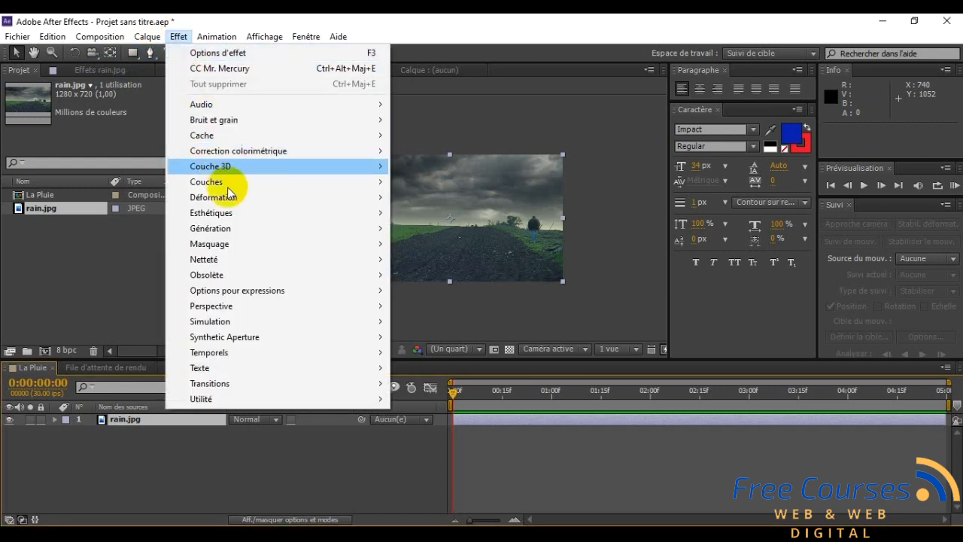
pyautogui.moveTo(230, 326)
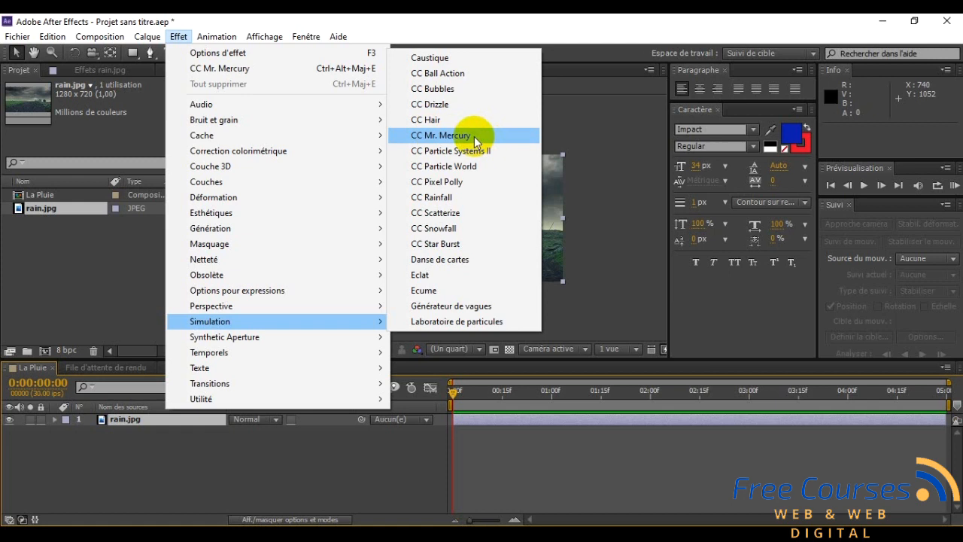
pyautogui.click(475, 136)
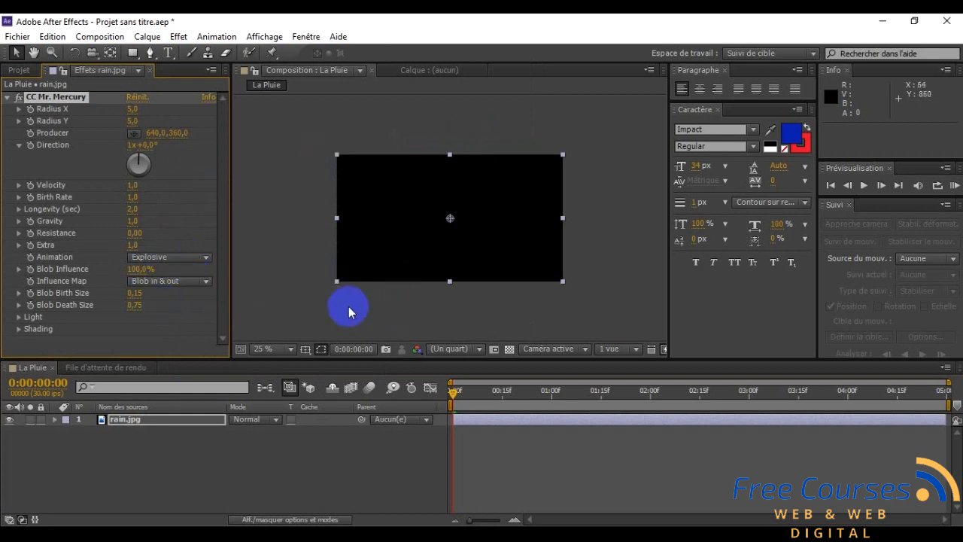
# Step: Add a second copy of rain.jpg beneath the existing layer and rename the new layer "fond"
pyautogui.click(25, 74)
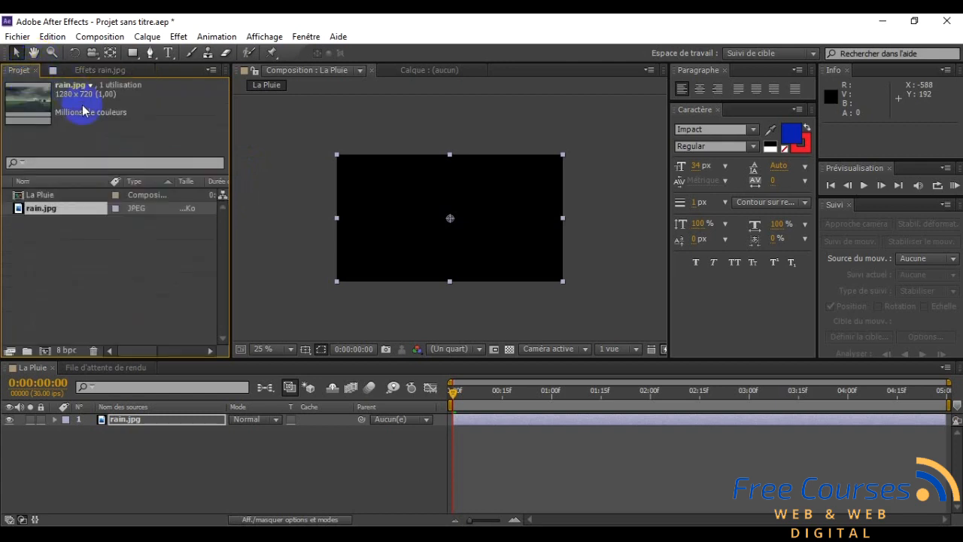
pyautogui.moveTo(43, 209); pyautogui.dragTo(146, 430)
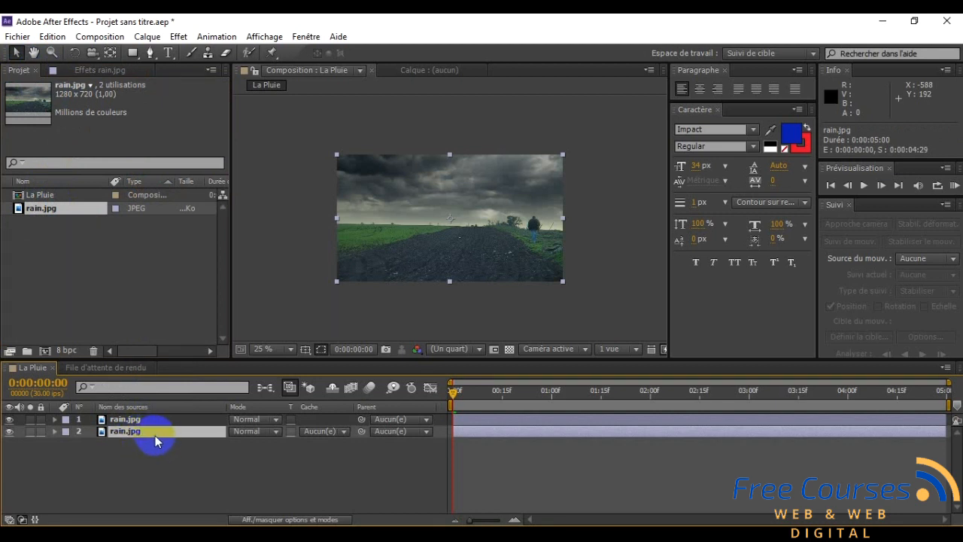
pyautogui.press('Return')
pyautogui.press('BackSpace')
pyautogui.write('fond')
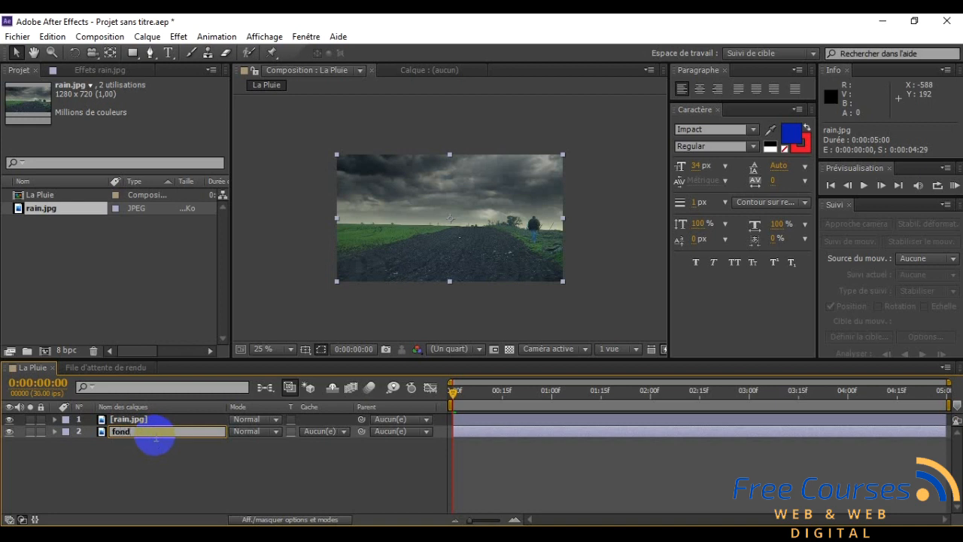
pyautogui.press('Return')
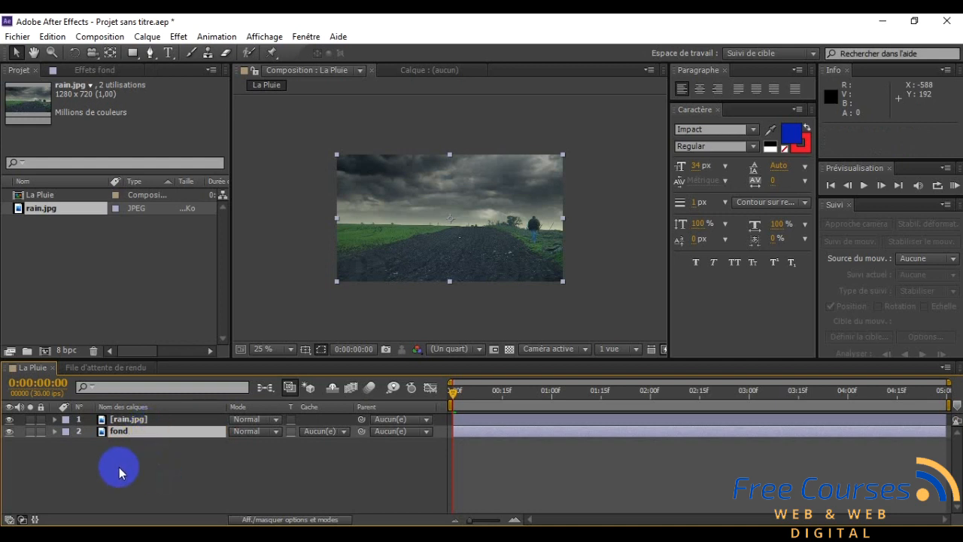
# Step: Apply the Flou accéléré blur effect to the fond layer
pyautogui.click(126, 431)
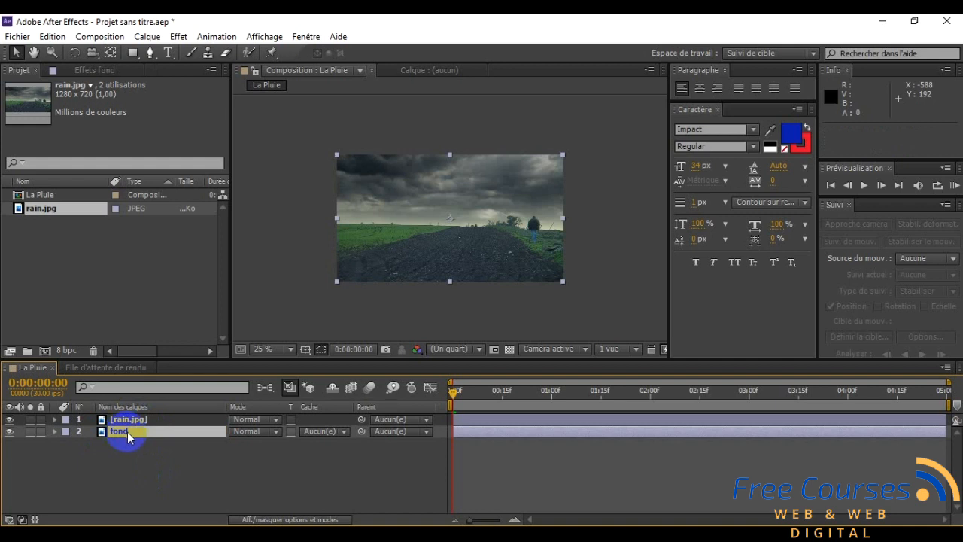
pyautogui.press('Return')
pyautogui.click(179, 37)
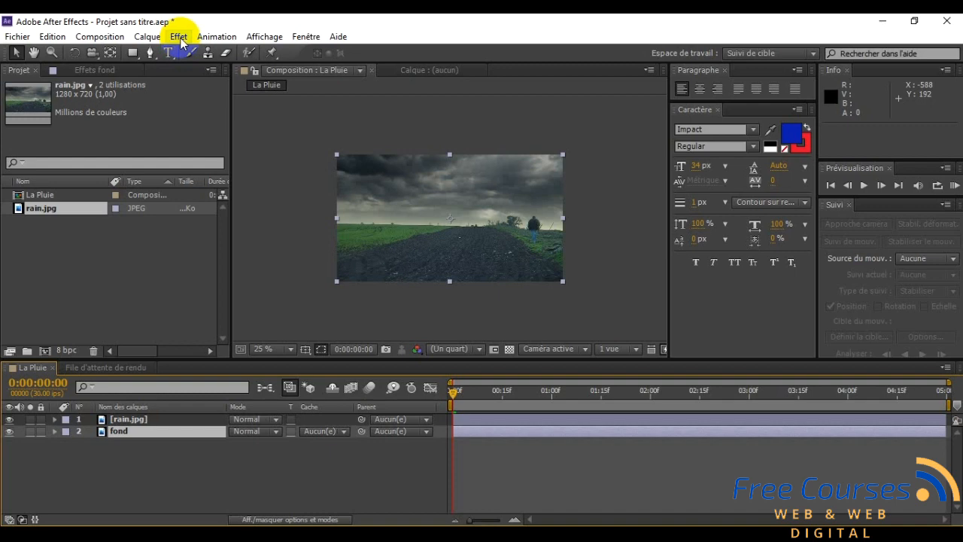
pyautogui.click(179, 37)
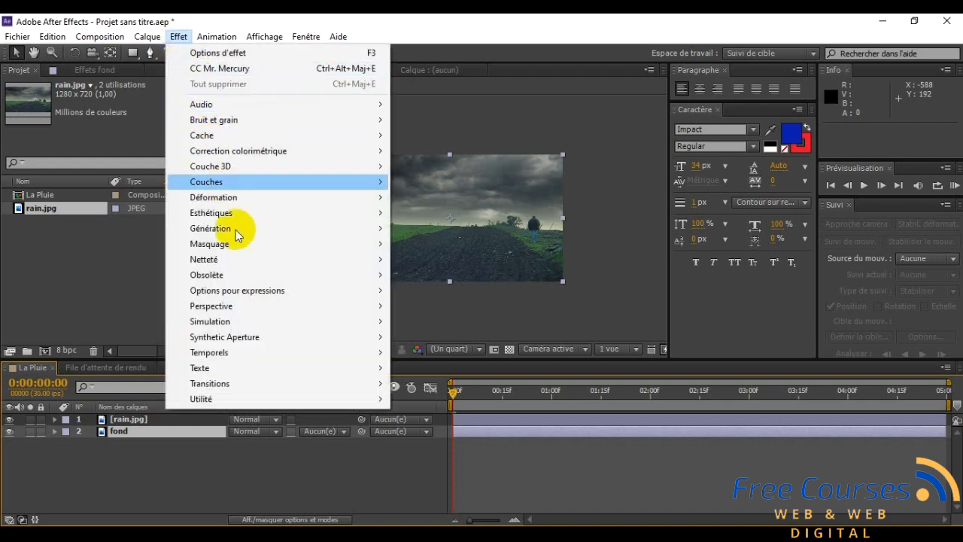
pyautogui.moveTo(226, 259)
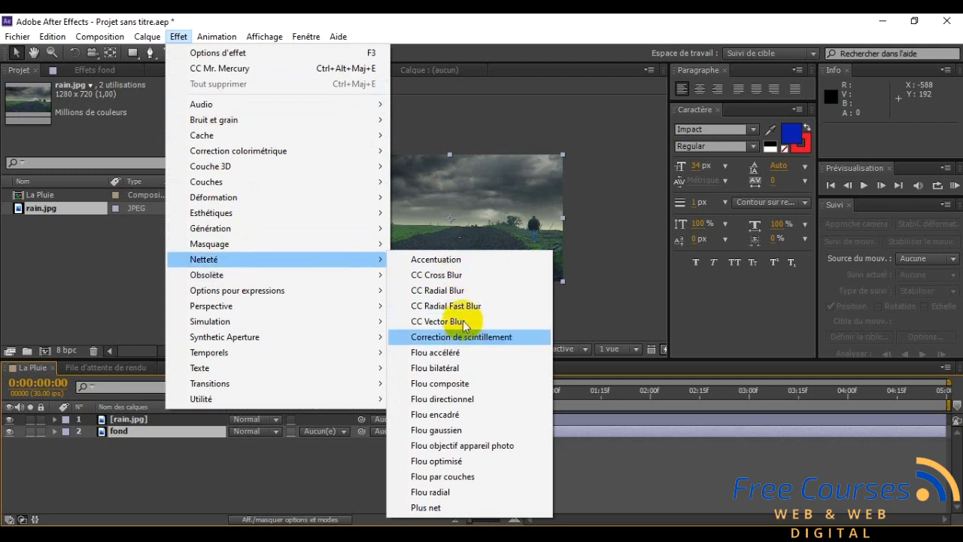
pyautogui.click(435, 353)
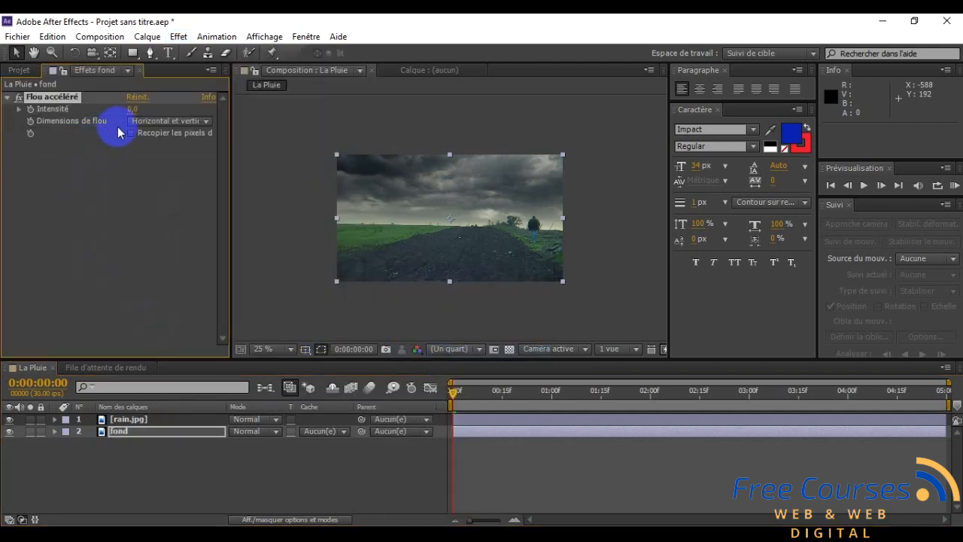
# Step: Set the Flou accéléré blur intensity on the fond layer to 15
pyautogui.click(134, 110)
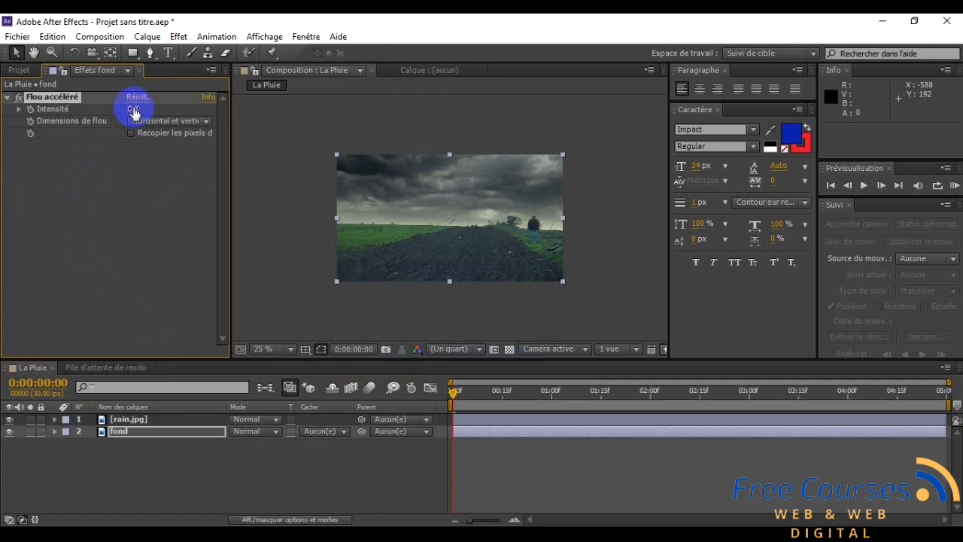
pyautogui.write('15')
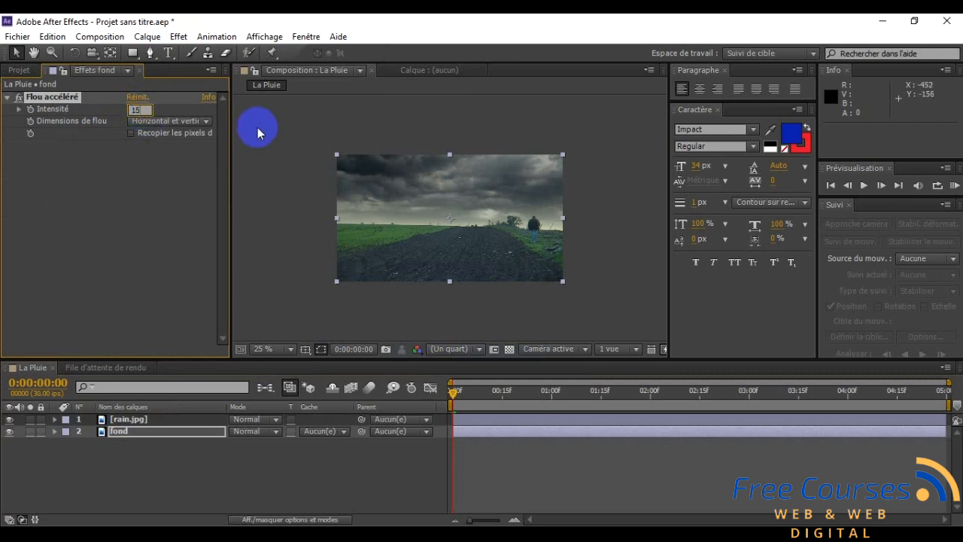
pyautogui.press('Return')
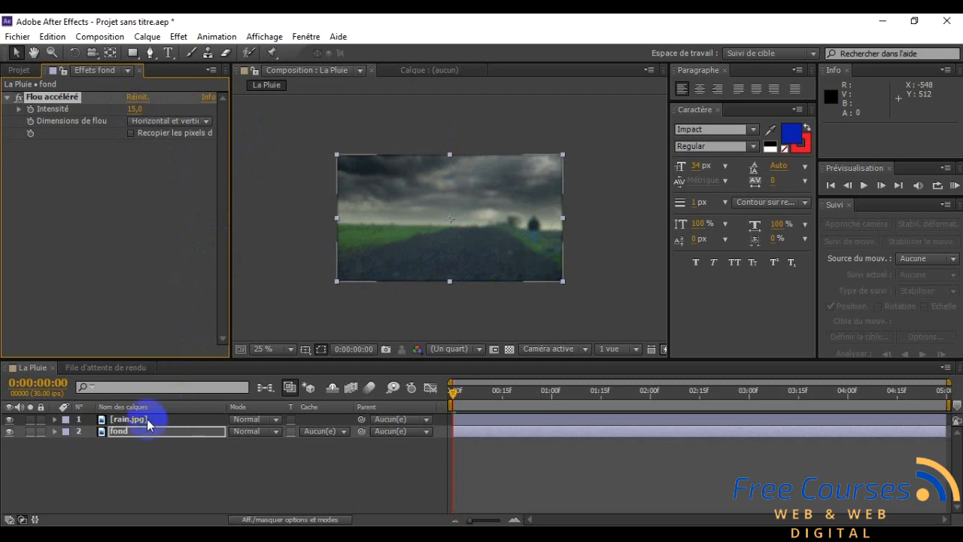
# Step: Set CC Mr. Mercury's Radius X to 164 on the rain.jpg layer and preview the drops at 0:00:01:17
pyautogui.click(178, 421)
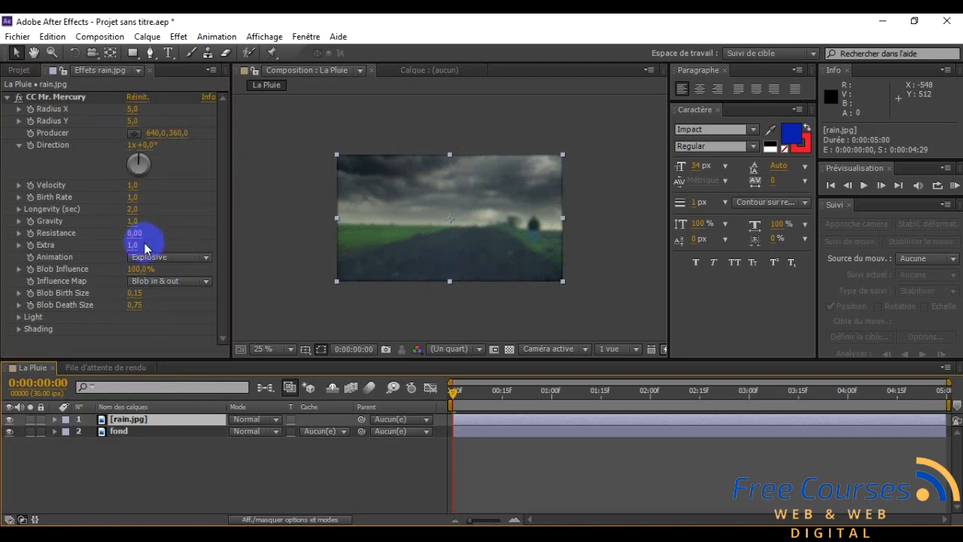
pyautogui.click(560, 535)
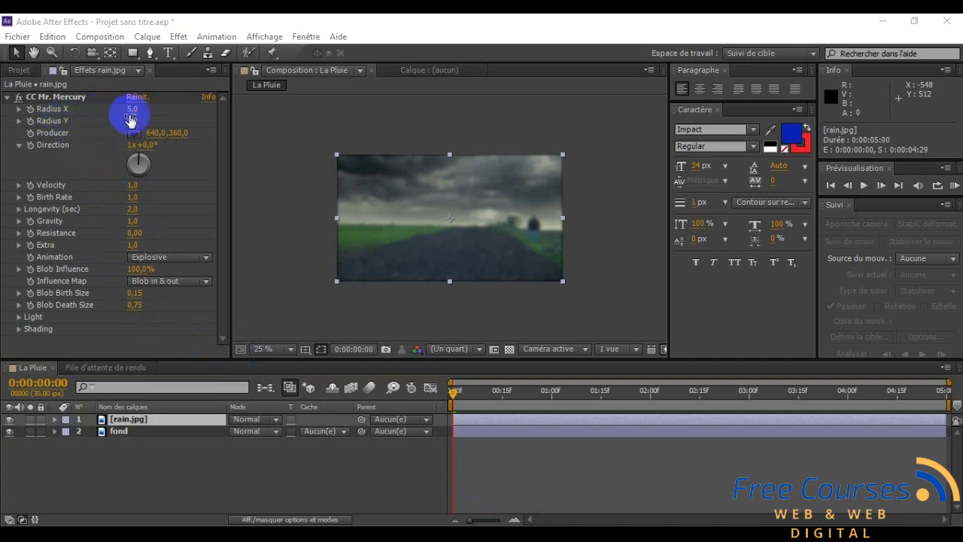
pyautogui.click(131, 110)
pyautogui.write('164')
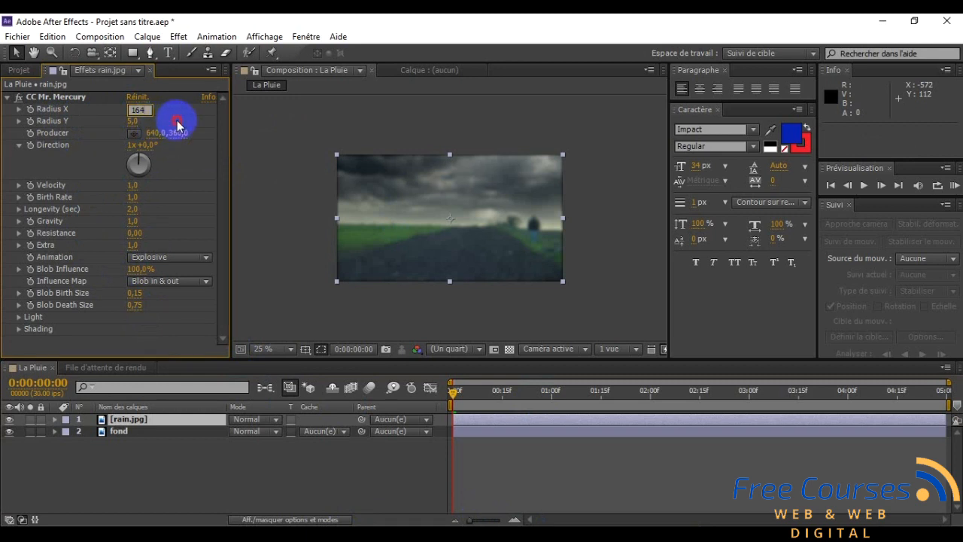
pyautogui.press('Return')
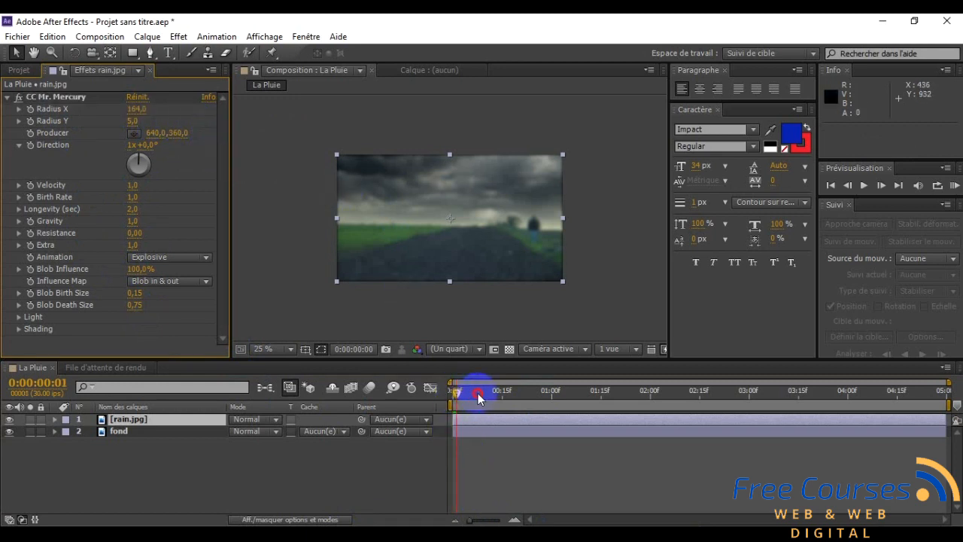
pyautogui.click(477, 393)
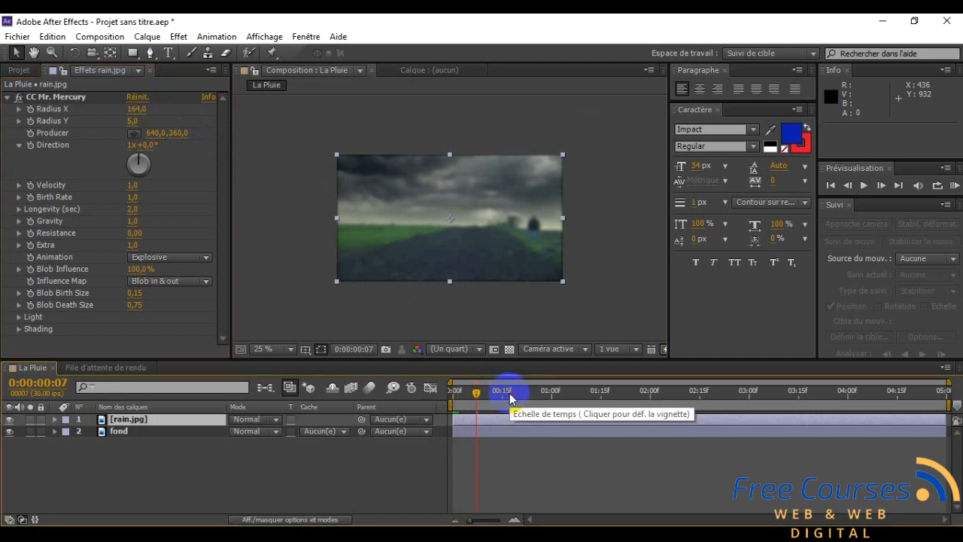
pyautogui.moveTo(477, 394); pyautogui.dragTo(608, 391)
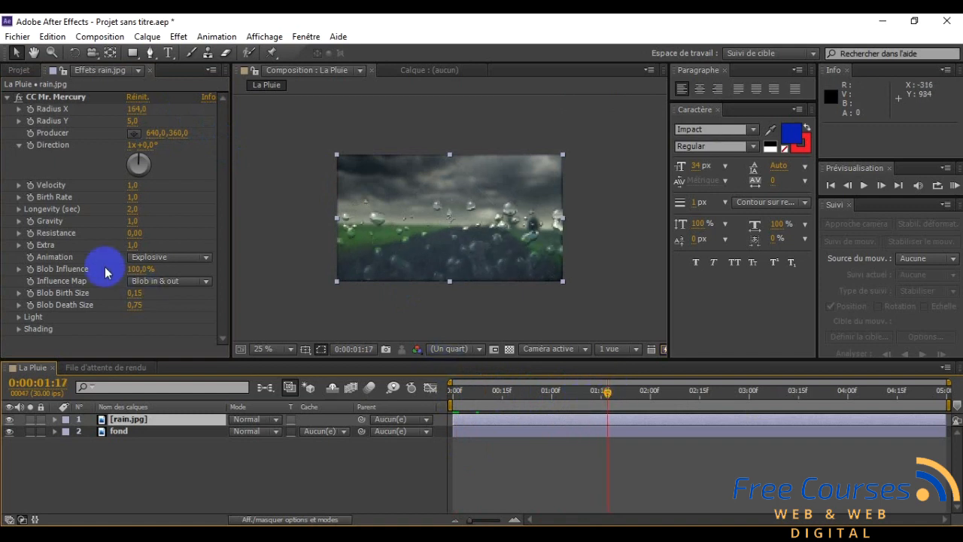
# Step: Set Radius Y of the CC Mr. Mercury effect to 78 and check the drops around 0:00:01:16
pyautogui.click(132, 121)
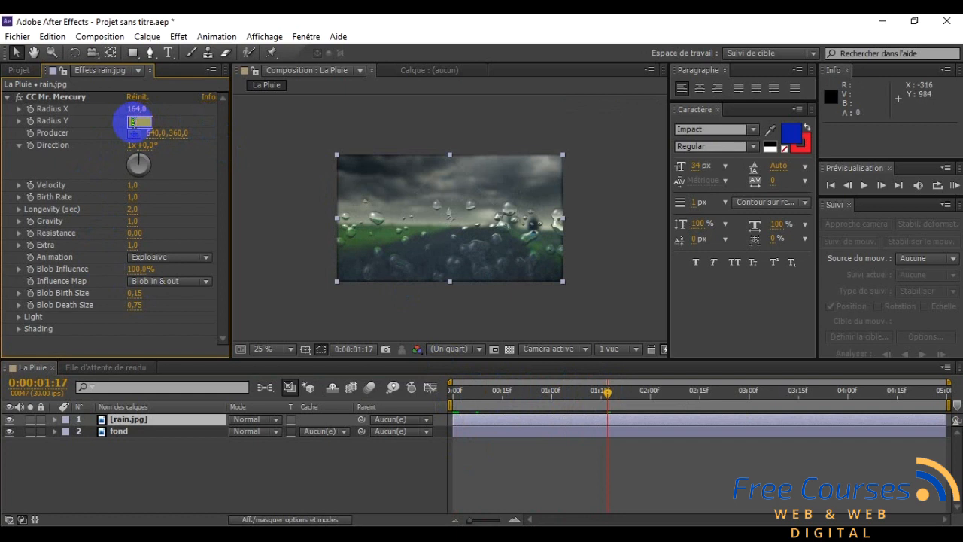
pyautogui.write('78')
pyautogui.press('Return')
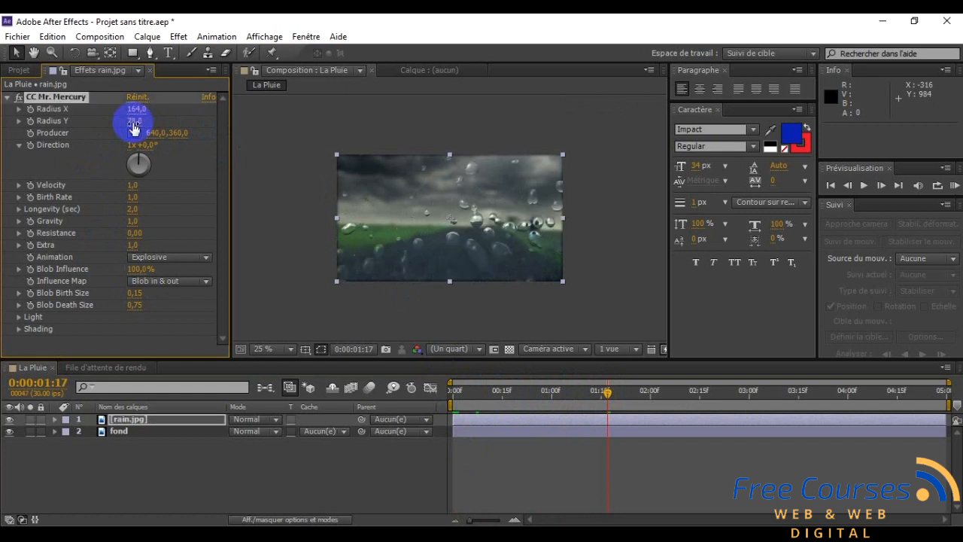
pyautogui.moveTo(610, 391)
pyautogui.mouseDown()
pyautogui.moveTo(726, 393)
pyautogui.moveTo(527, 404)
pyautogui.moveTo(677, 403)
pyautogui.moveTo(551, 400)
pyautogui.moveTo(604, 402)
pyautogui.mouseUp()
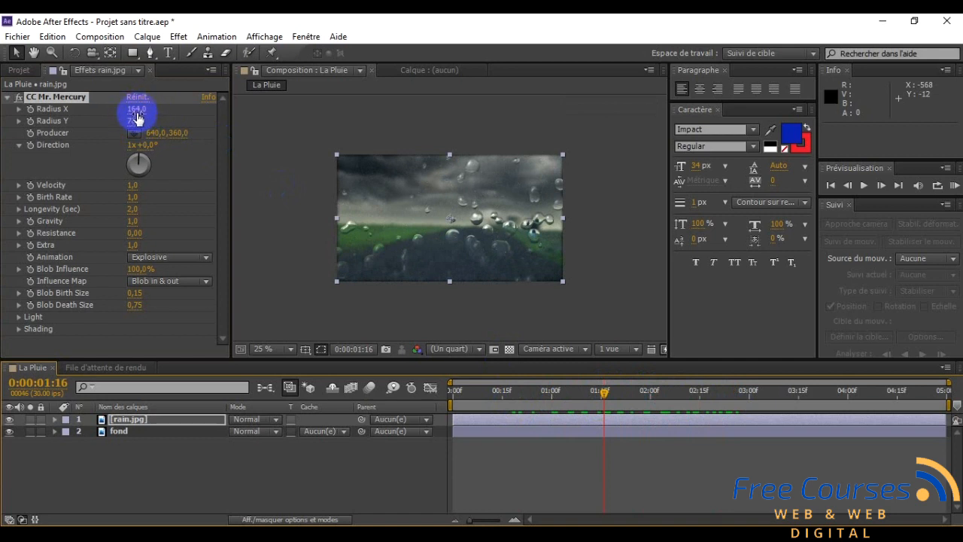
# Step: Set the CC Mr. Mercury Producer position to 654, 0 and preview the drops at 0:00:01:20
pyautogui.moveTo(136, 125); pyautogui.dragTo(159, 141)
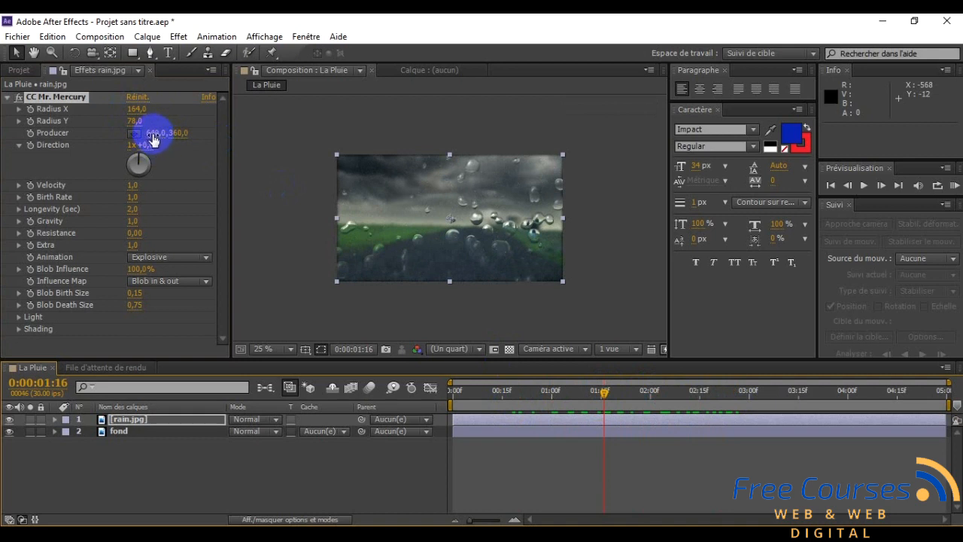
pyautogui.click(155, 134)
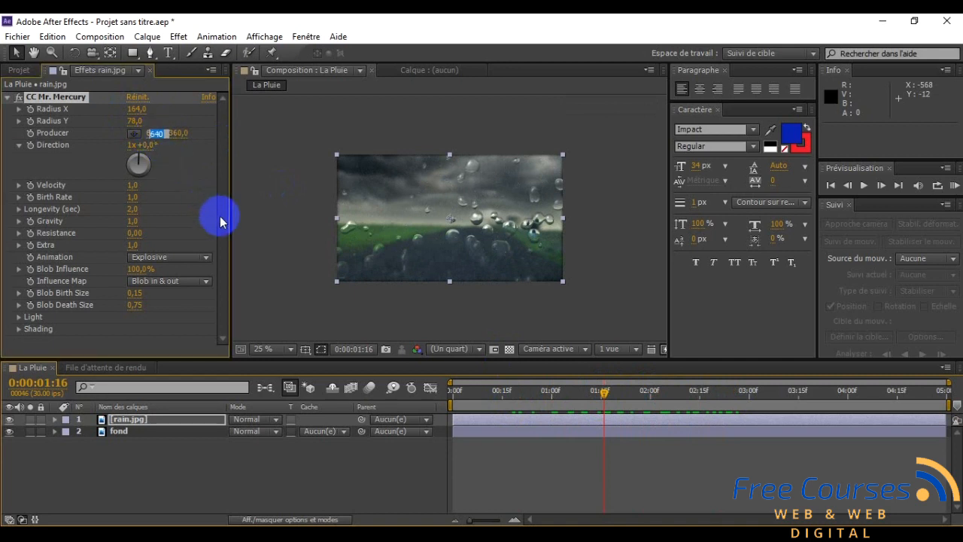
pyautogui.write('65')
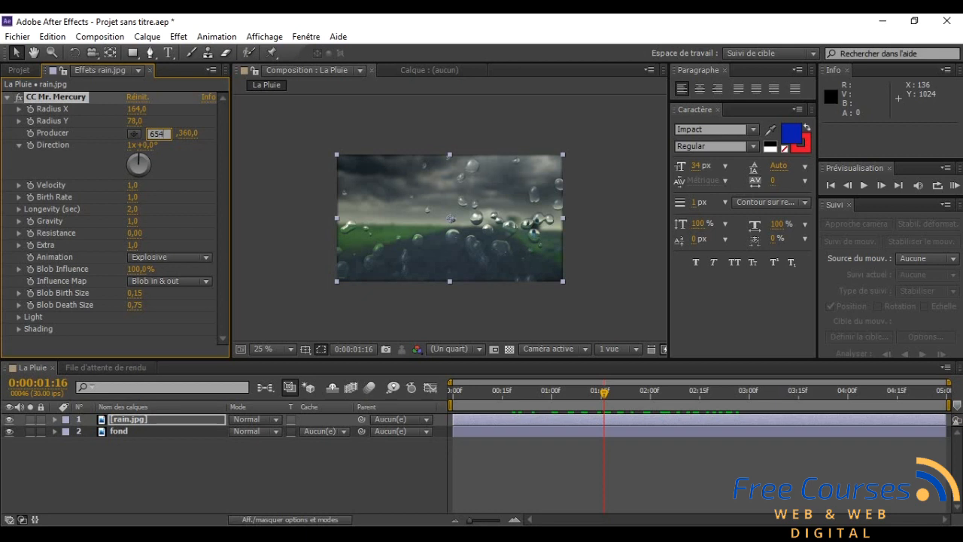
pyautogui.press('Return')
pyautogui.click(188, 134)
pyautogui.write('0')
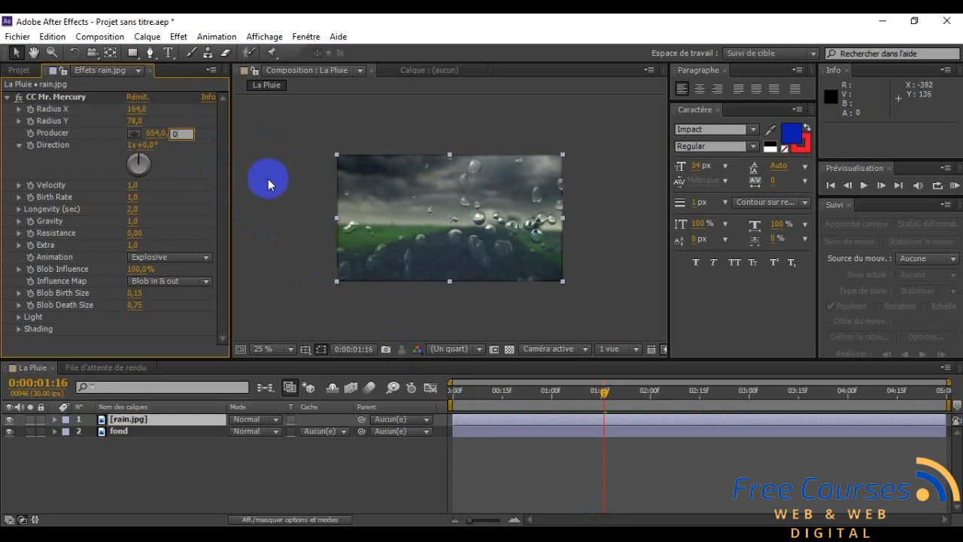
pyautogui.press('Return')
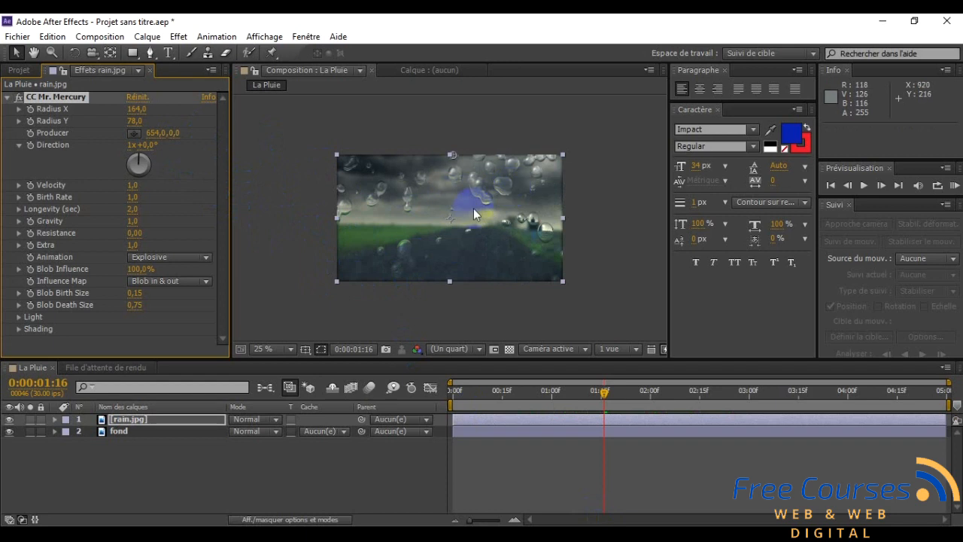
pyautogui.moveTo(608, 393)
pyautogui.mouseDown()
pyautogui.moveTo(688, 393)
pyautogui.moveTo(548, 402)
pyautogui.moveTo(615, 404)
pyautogui.moveTo(563, 394)
pyautogui.moveTo(618, 393)
pyautogui.mouseUp()
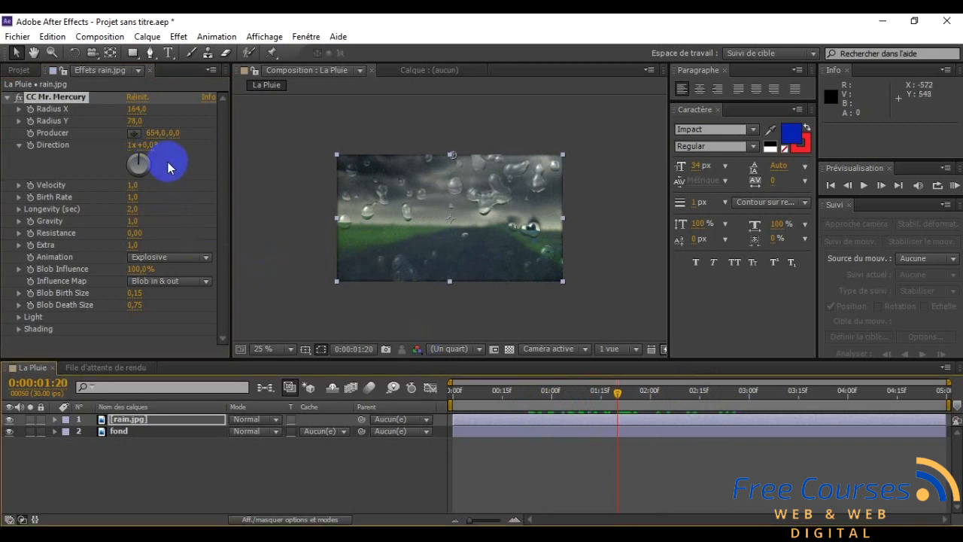
# Step: Set the Velocity of the CC Mr. Mercury drops to 0 and their Gravity to 0.2
pyautogui.click(132, 185)
pyautogui.write('0')
pyautogui.press('Return')
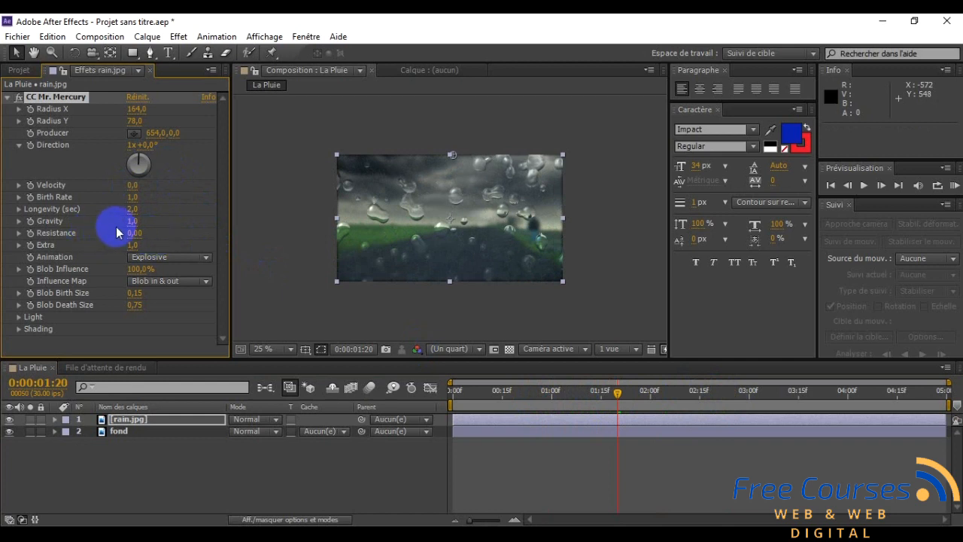
pyautogui.click(133, 222)
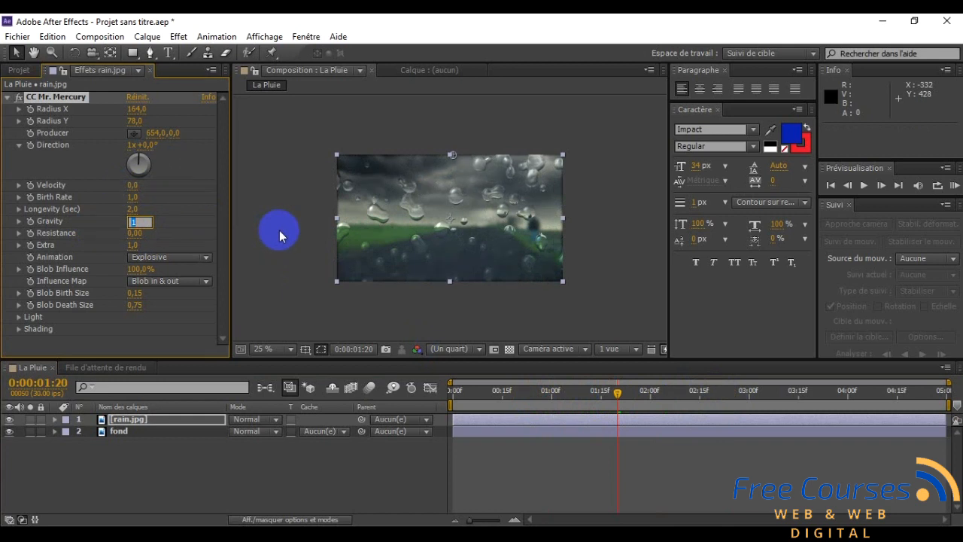
pyautogui.write('0.2')
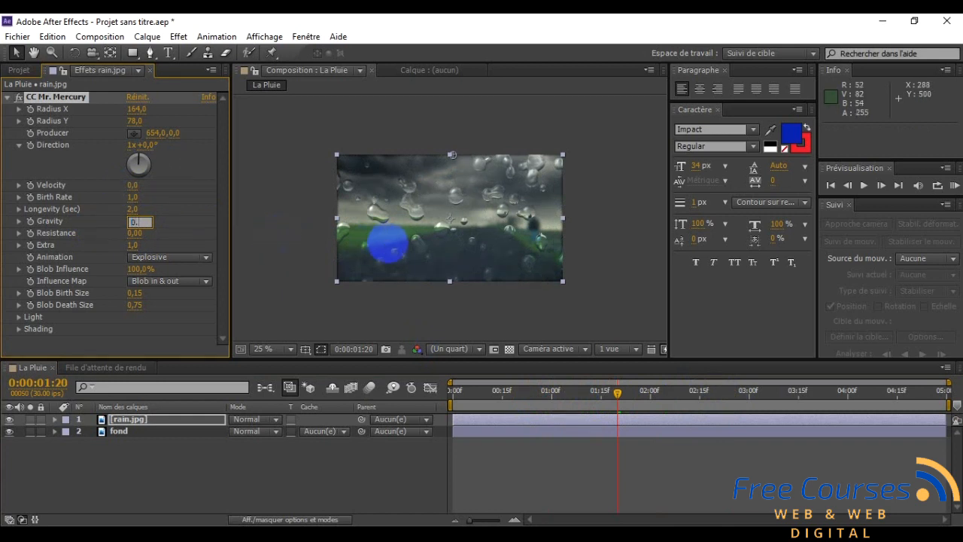
pyautogui.click(290, 221)
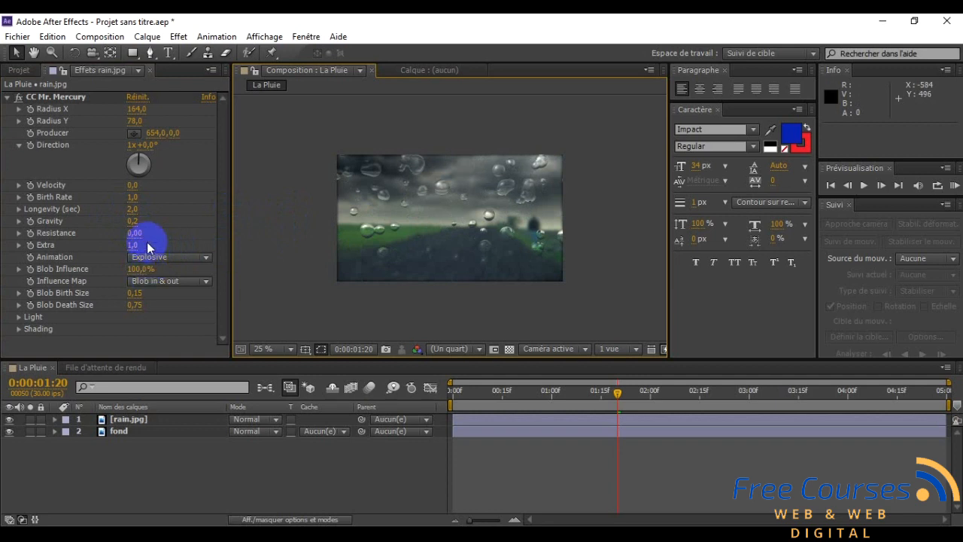
# Step: Set the drops' Longevity to 5 seconds and preview the result at 0:00:02:22
pyautogui.click(133, 209)
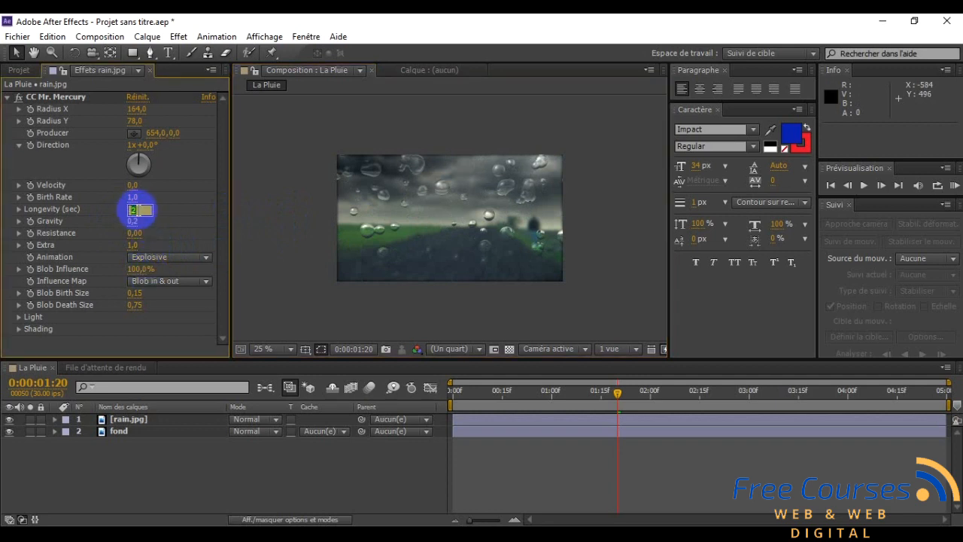
pyautogui.write('2')
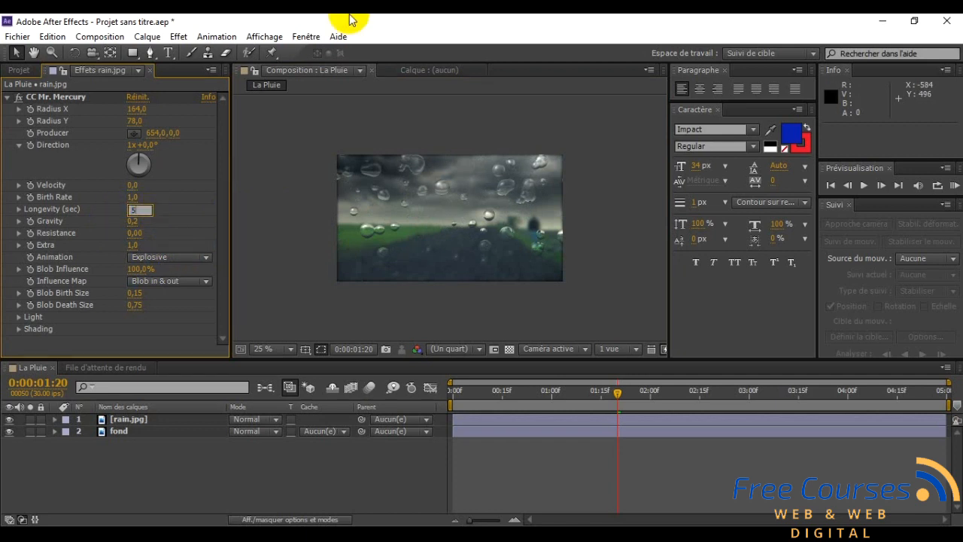
pyautogui.click(285, 195)
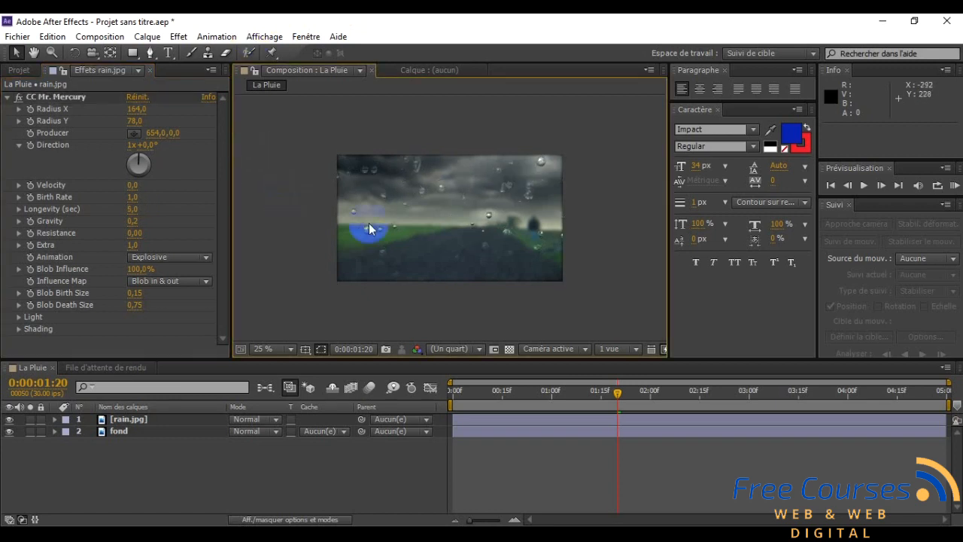
pyautogui.moveTo(618, 393); pyautogui.dragTo(723, 405)
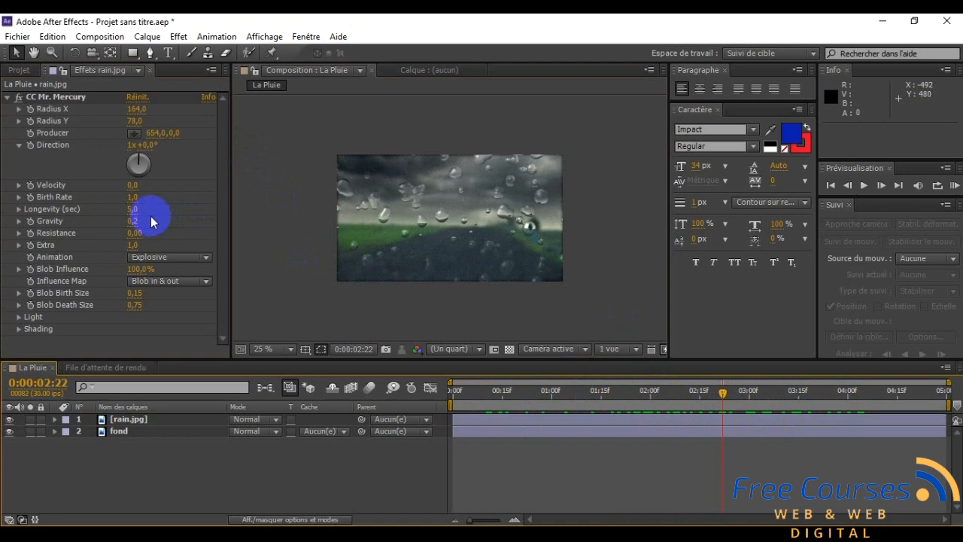
# Step: Change the CC Mr. Mercury Animation type to Direction and the Influence Map to Constant Blobs
pyautogui.click(167, 260)
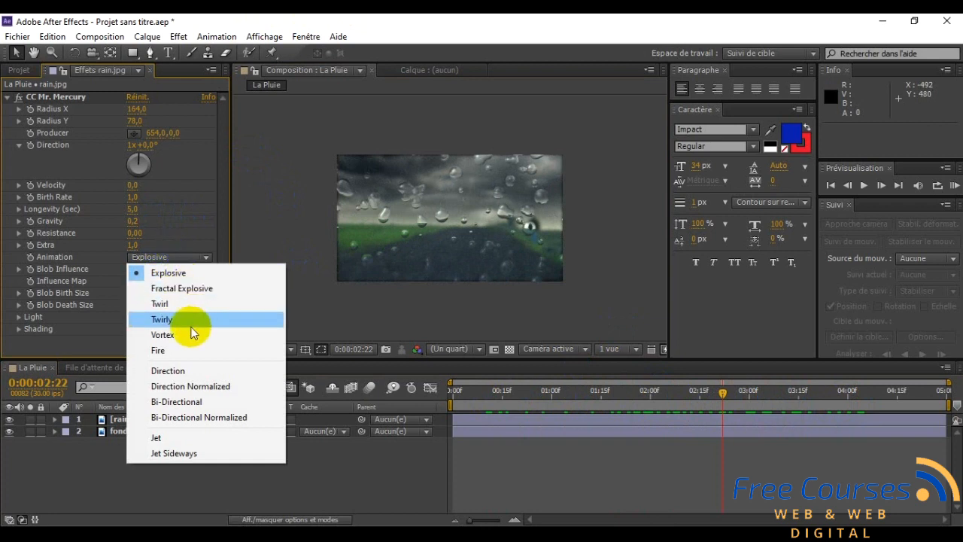
pyautogui.click(190, 372)
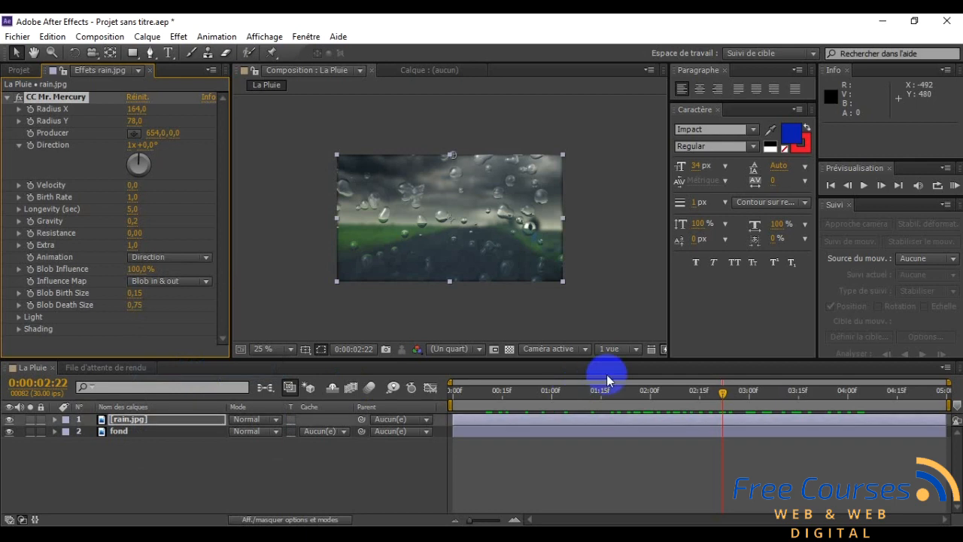
pyautogui.moveTo(723, 393); pyautogui.dragTo(606, 421)
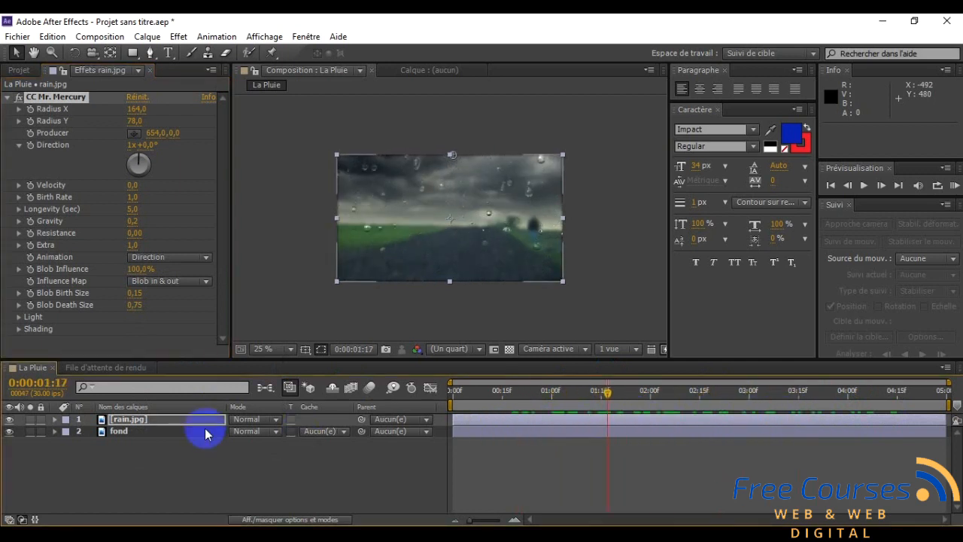
pyautogui.click(178, 284)
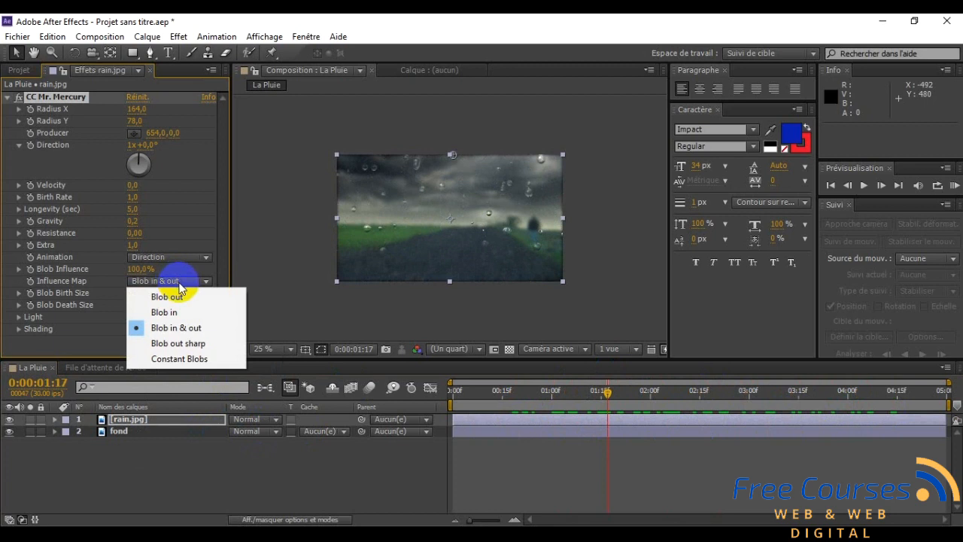
pyautogui.click(210, 362)
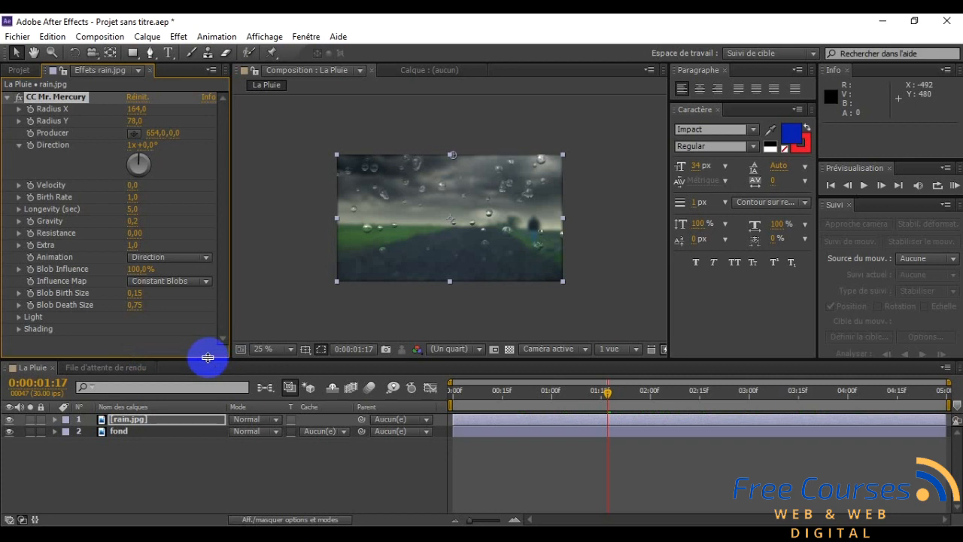
# Step: Set the Blob Birth Size to 0.39 and the Blob Death Size to 0.38
pyautogui.click(136, 293)
pyautogui.write('0.')
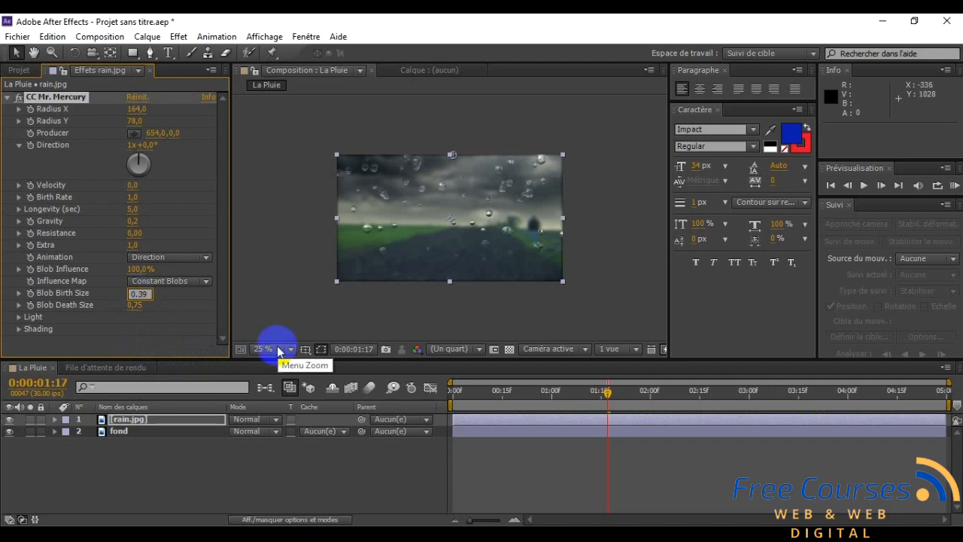
pyautogui.write('39')
pyautogui.press('Return')
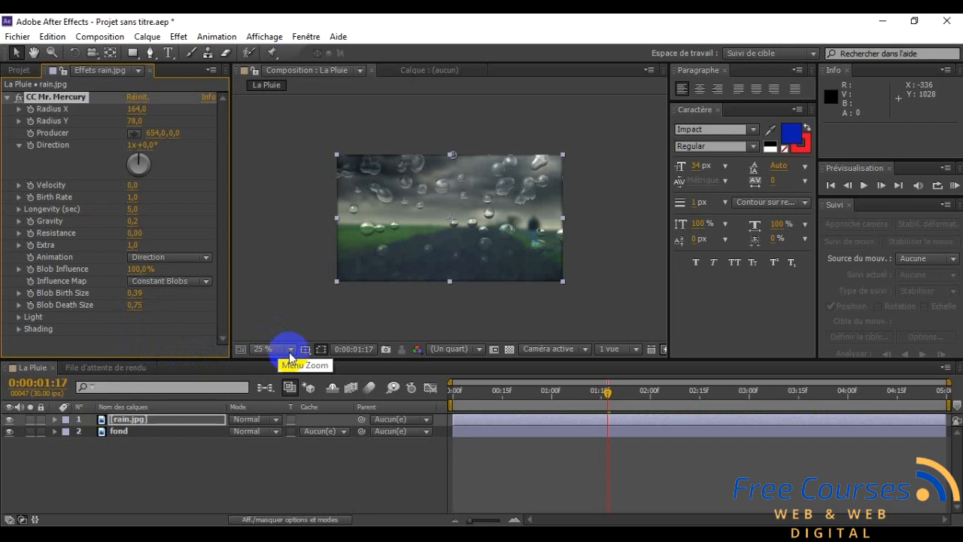
pyautogui.click(139, 306)
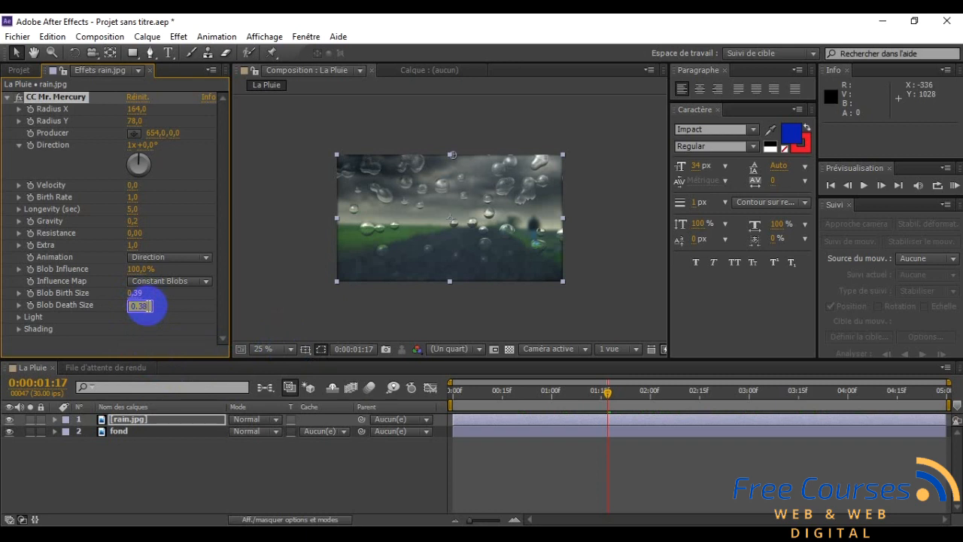
pyautogui.press('Return')
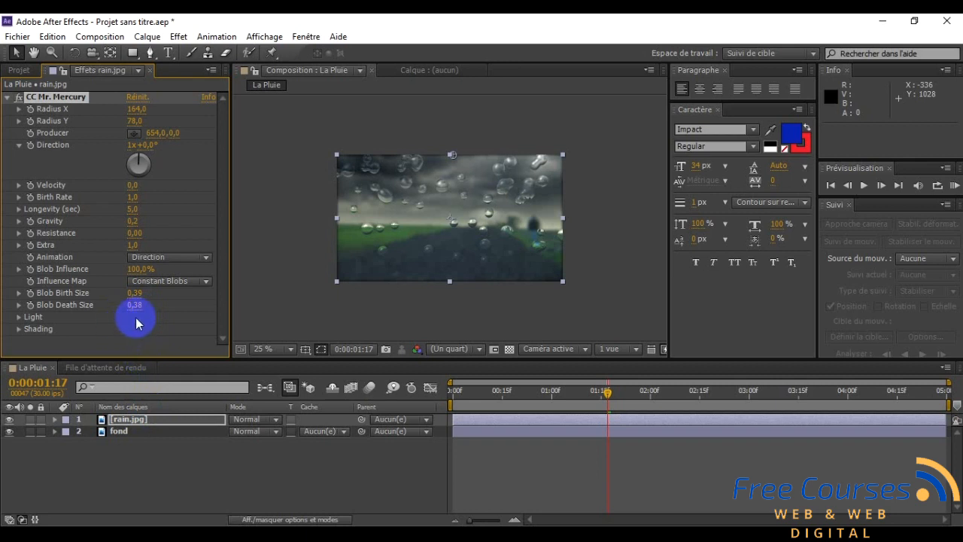
# Step: Set the CC Mr. Mercury Light Direction to 43° and preview the drops at 0:00:02:04
pyautogui.click(20, 318)
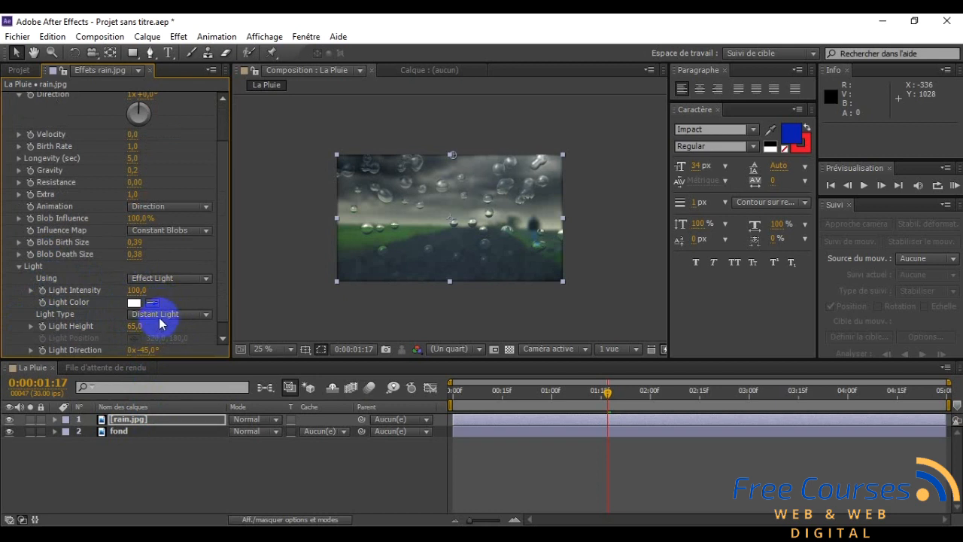
pyautogui.scroll(-1, 160, 322)
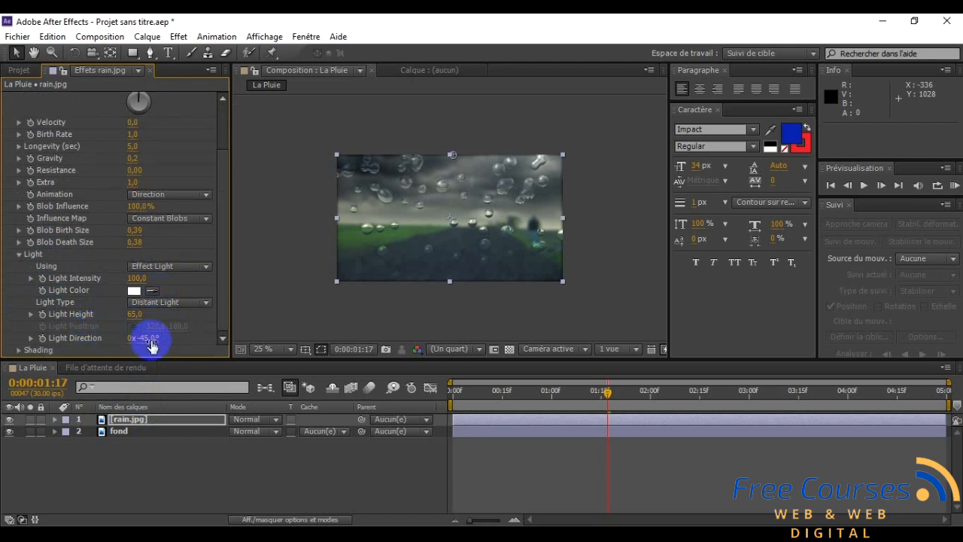
pyautogui.click(148, 339)
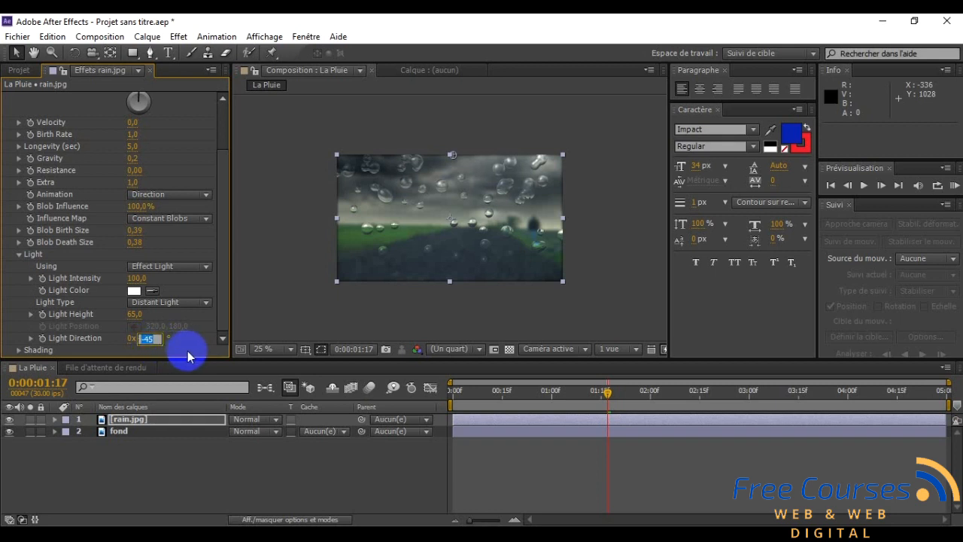
pyautogui.press('BackSpace')
pyautogui.write('43')
pyautogui.press('Return')
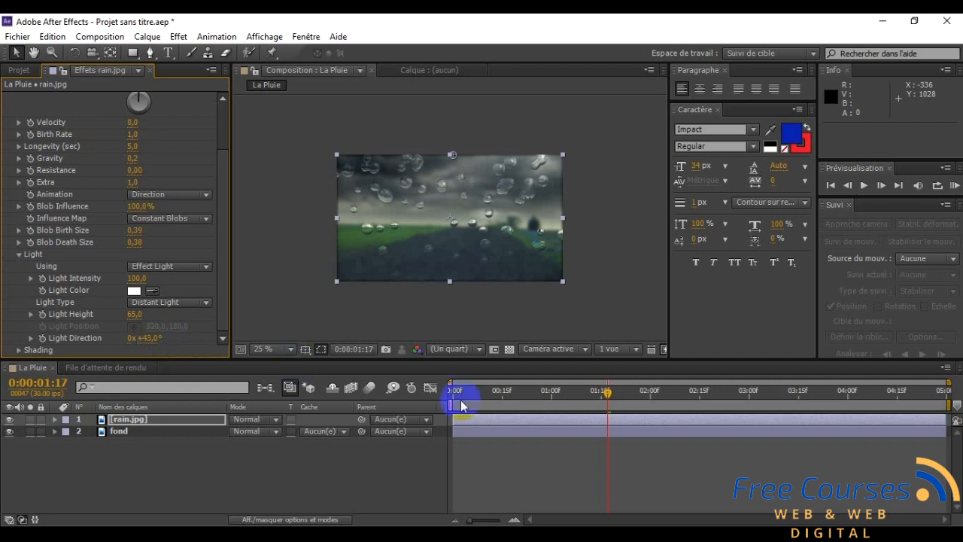
pyautogui.moveTo(610, 394); pyautogui.dragTo(666, 393)
pyautogui.moveTo(588, 414); pyautogui.dragTo(664, 413)
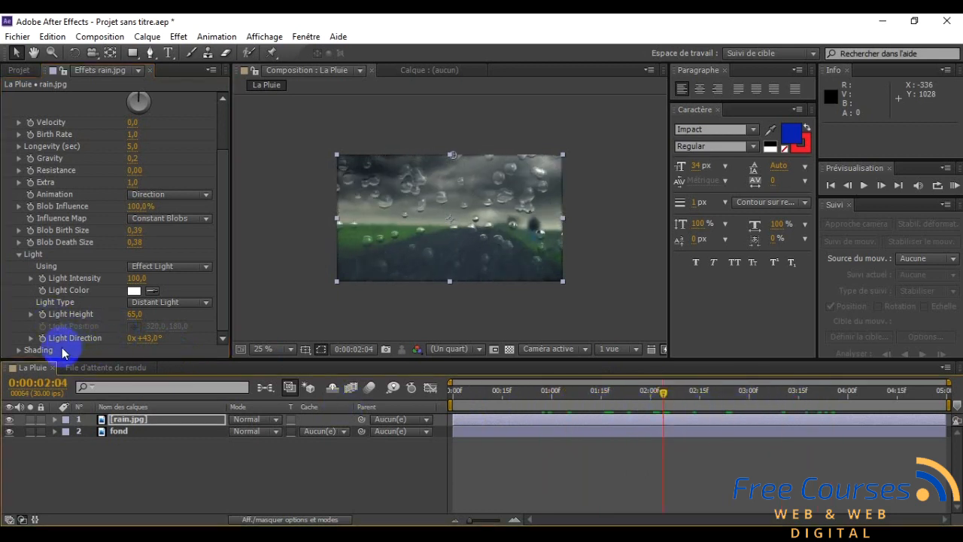
# Step: Set the CC Mr. Mercury Shading Diffuse to 29 and scrub the composition back to 0:00:00:03
pyautogui.click(18, 350)
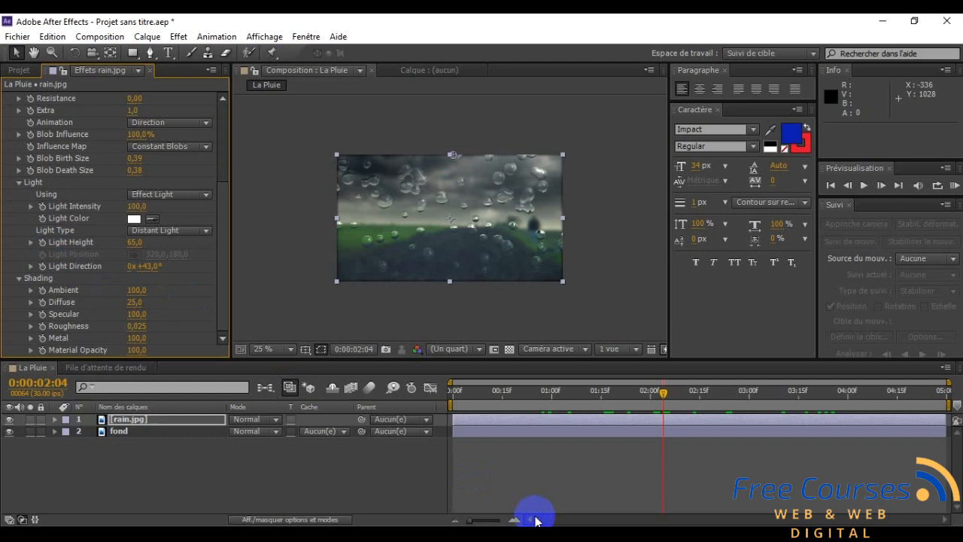
pyautogui.click(549, 535)
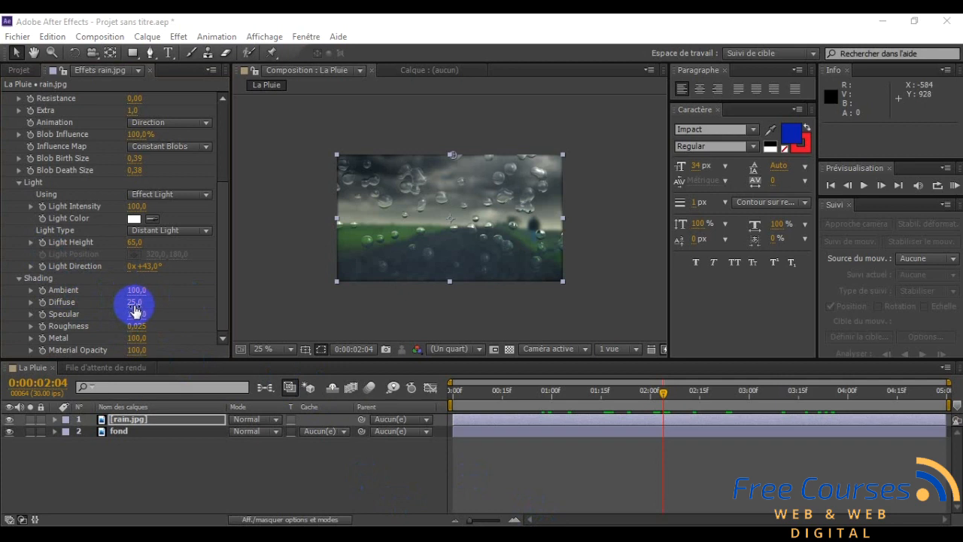
pyautogui.click(256, 448)
pyautogui.moveTo(136, 302); pyautogui.dragTo(132, 302)
pyautogui.click(132, 301)
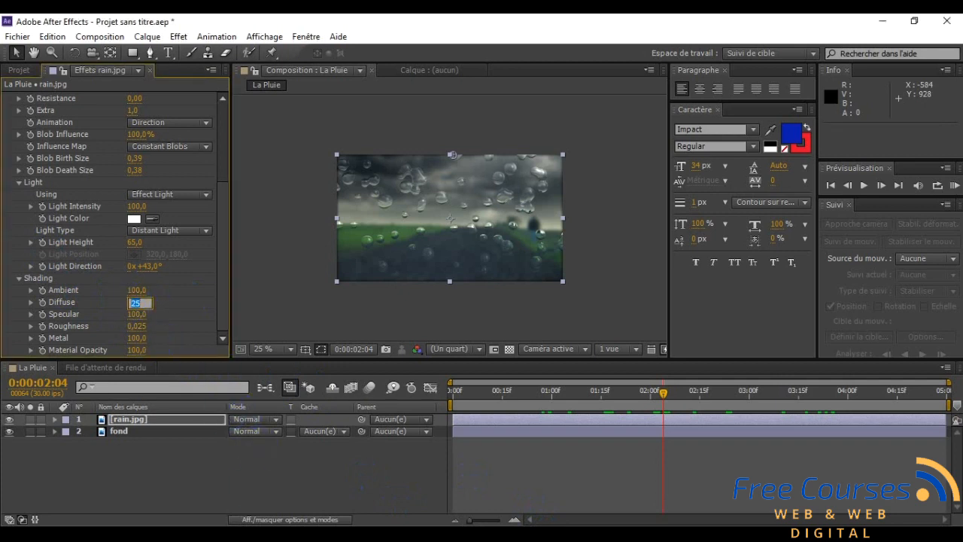
pyautogui.write('29')
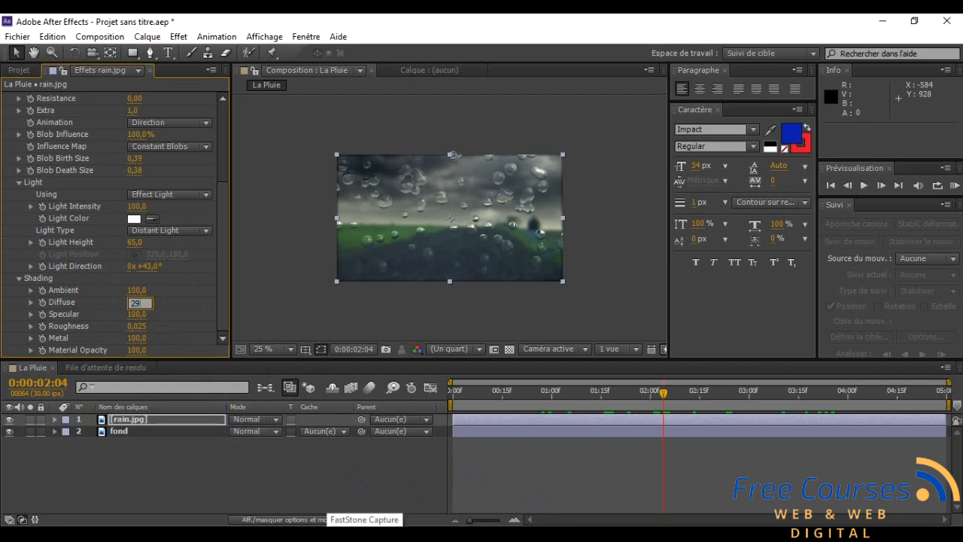
pyautogui.click(138, 327)
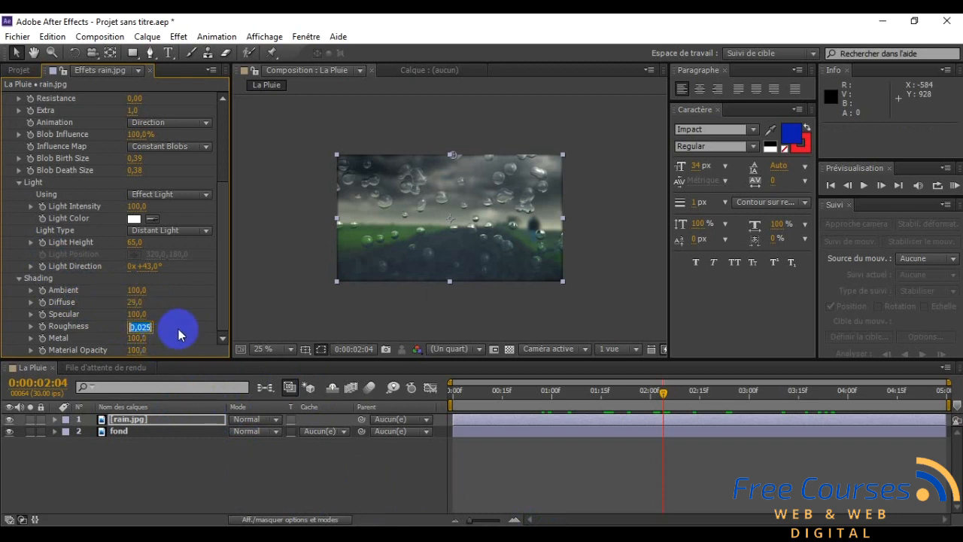
pyautogui.click(179, 334)
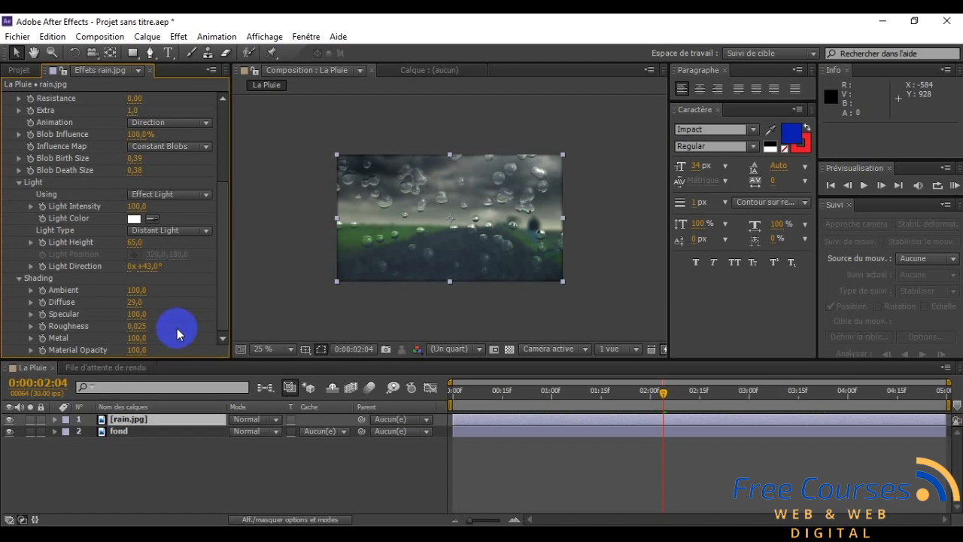
pyautogui.moveTo(560, 397); pyautogui.dragTo(463, 433)
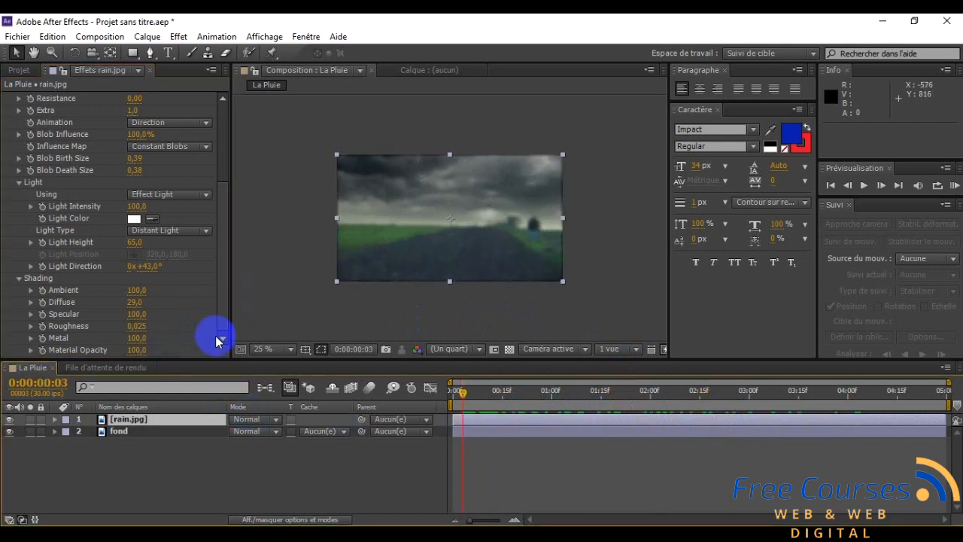
# Step: Apply the Flou accéléré (fast blur) effect to the rain.jpg layer
pyautogui.click(141, 421)
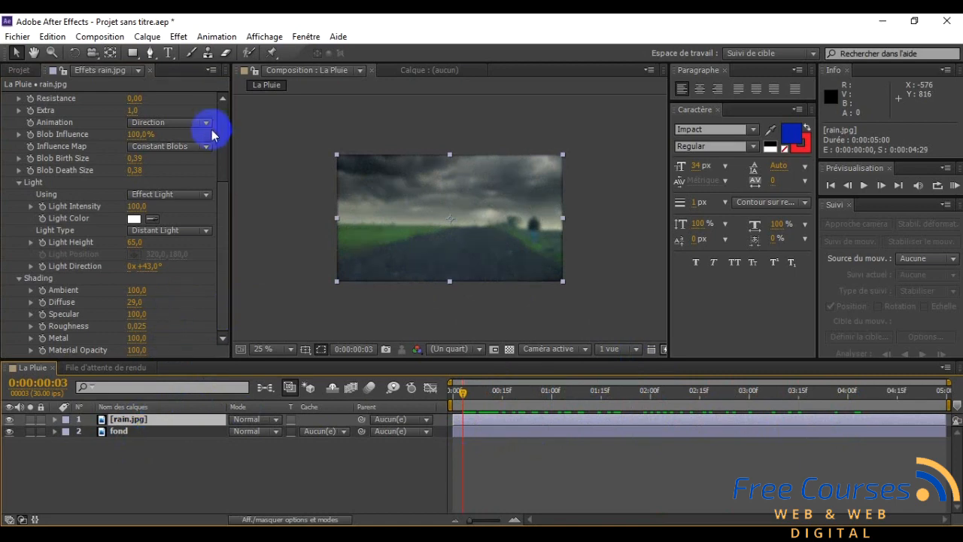
pyautogui.click(185, 39)
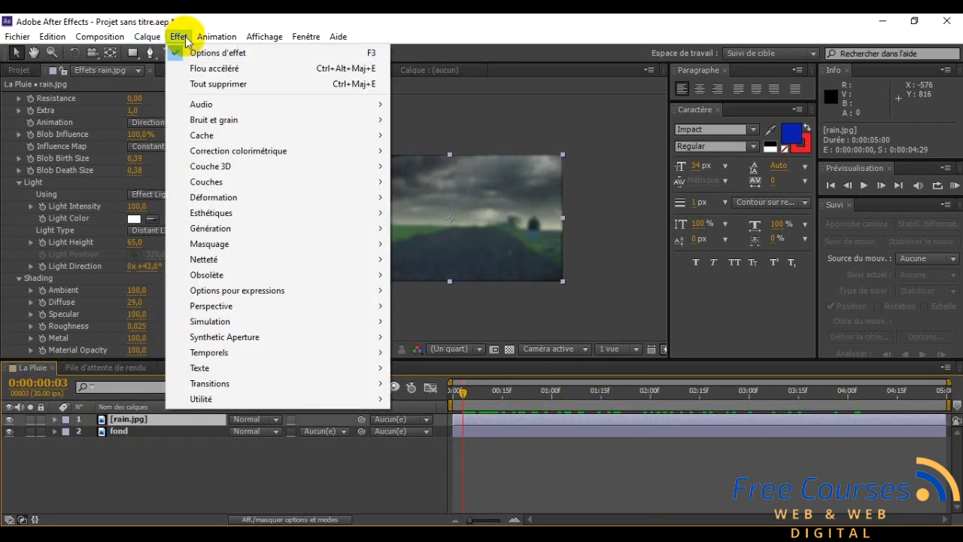
pyautogui.moveTo(217, 266)
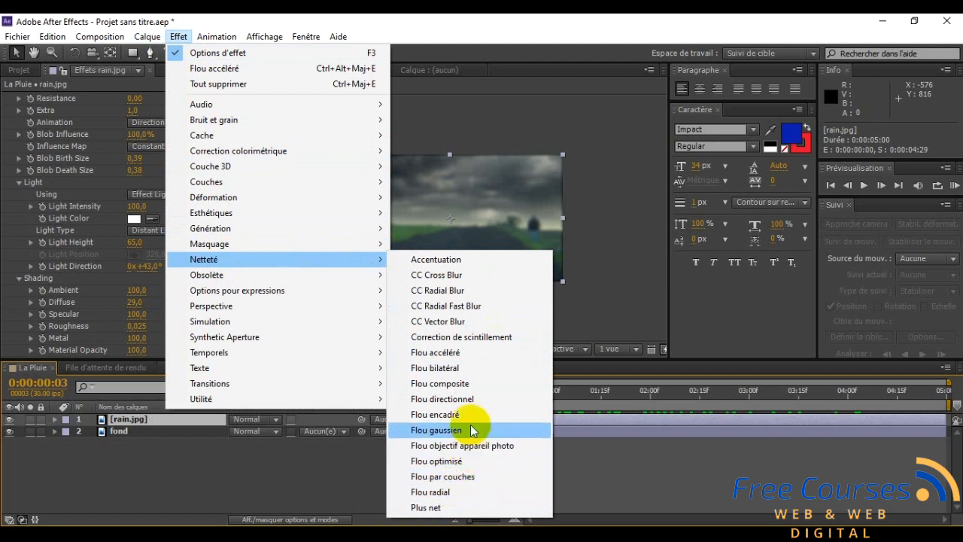
pyautogui.click(459, 355)
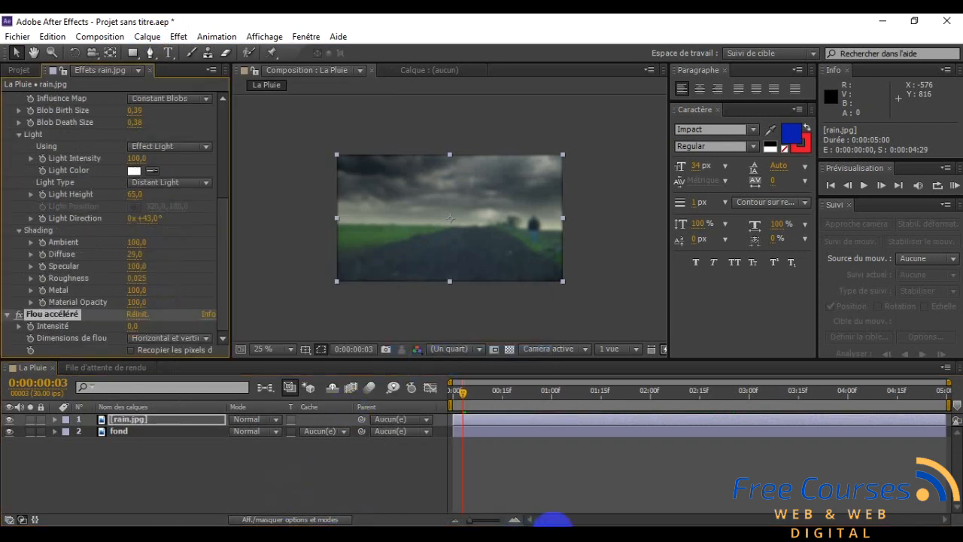
pyautogui.click(557, 532)
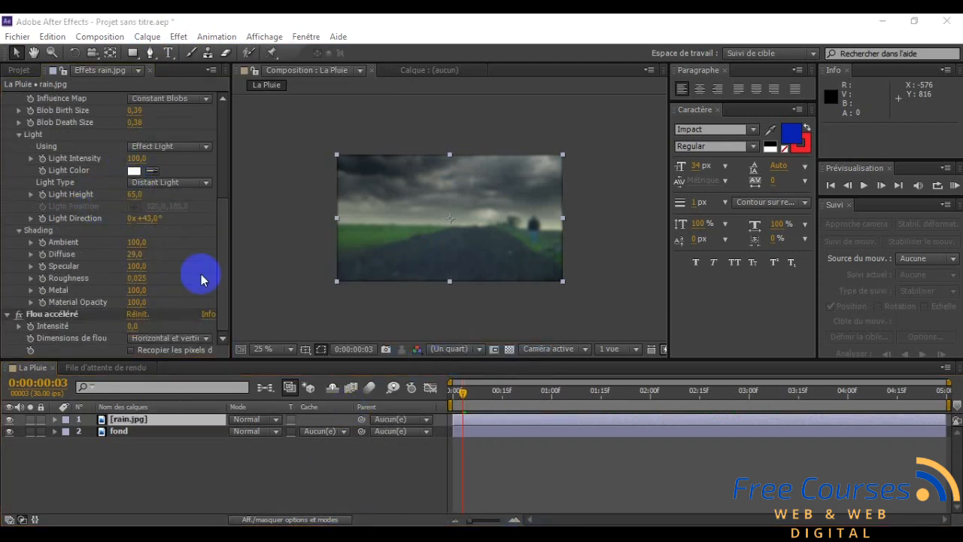
# Step: Start keyframing the Flou accéléré Intensité of rain.jpg at 0:00:01:12, keeping its value at 0
pyautogui.moveTo(462, 393); pyautogui.dragTo(441, 397)
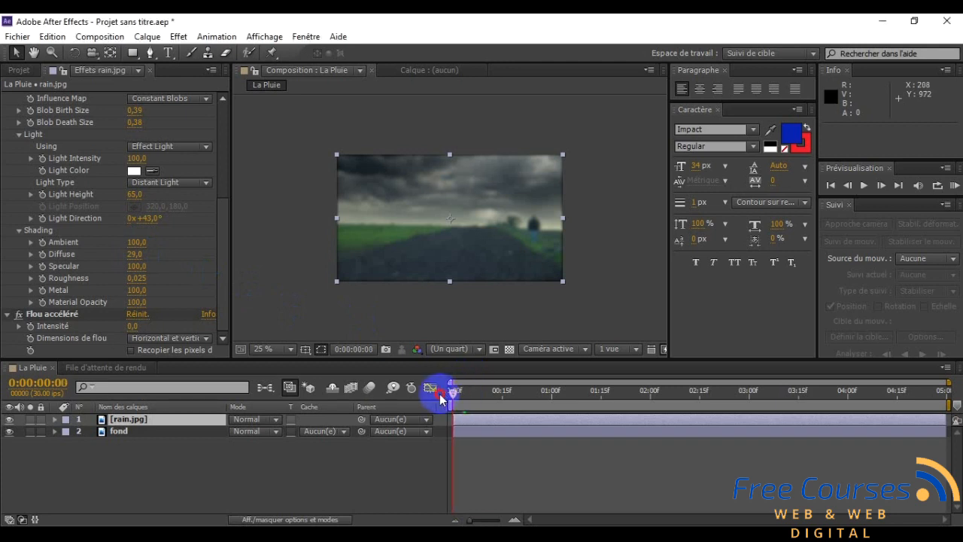
pyautogui.moveTo(440, 396); pyautogui.dragTo(591, 415)
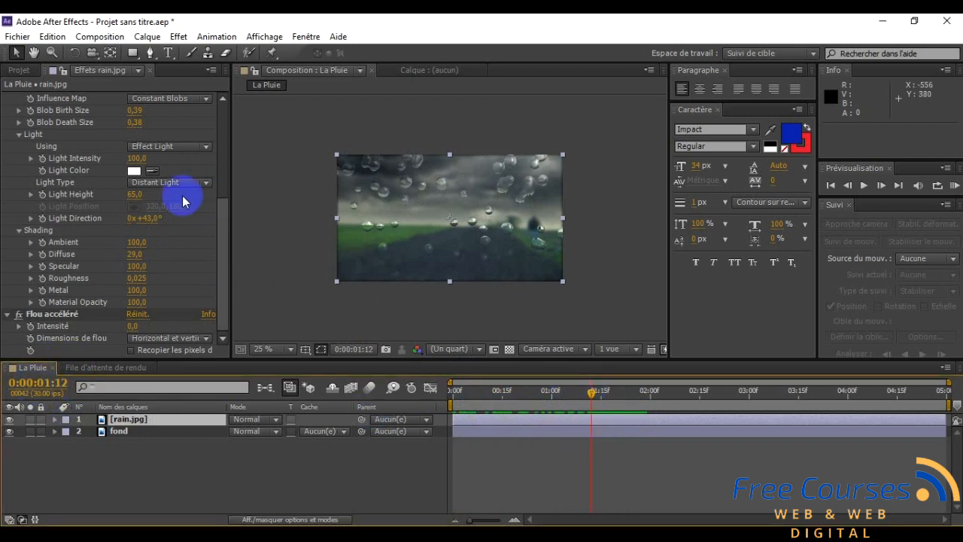
pyautogui.click(225, 283)
pyautogui.moveTo(224, 284); pyautogui.dragTo(219, 336)
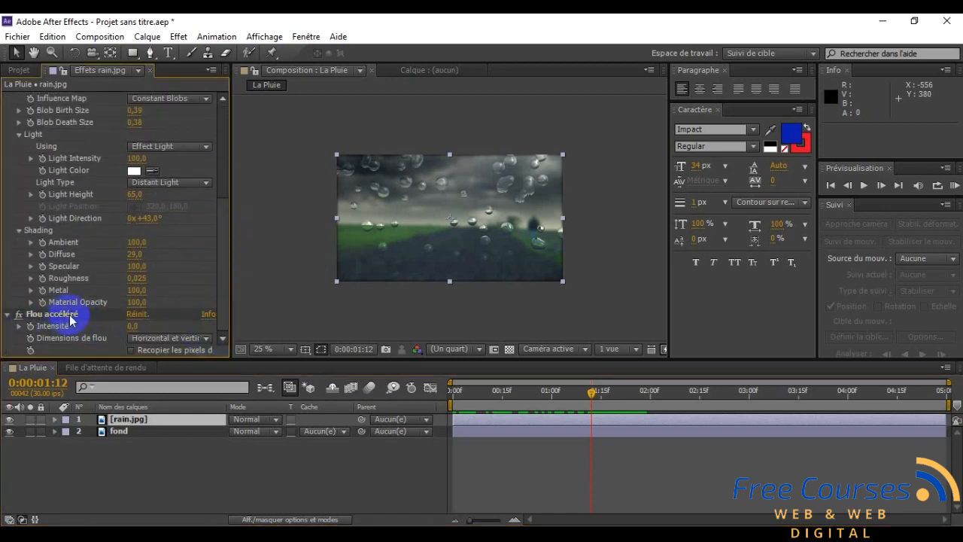
pyautogui.press('Return')
pyautogui.click(31, 328)
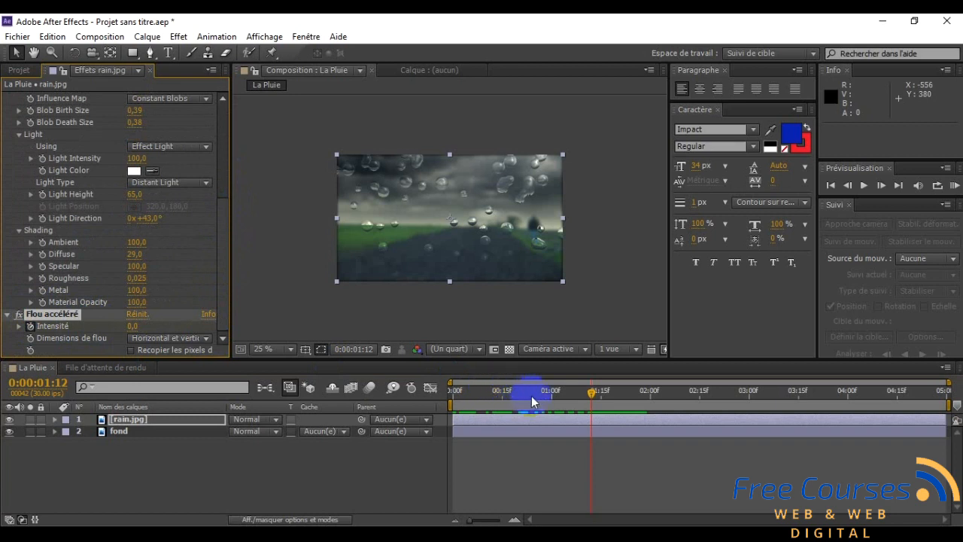
# Step: Keyframe the rain.jpg blur Intensité at 15 at 0:00:02:05
pyautogui.moveTo(591, 394); pyautogui.dragTo(666, 419)
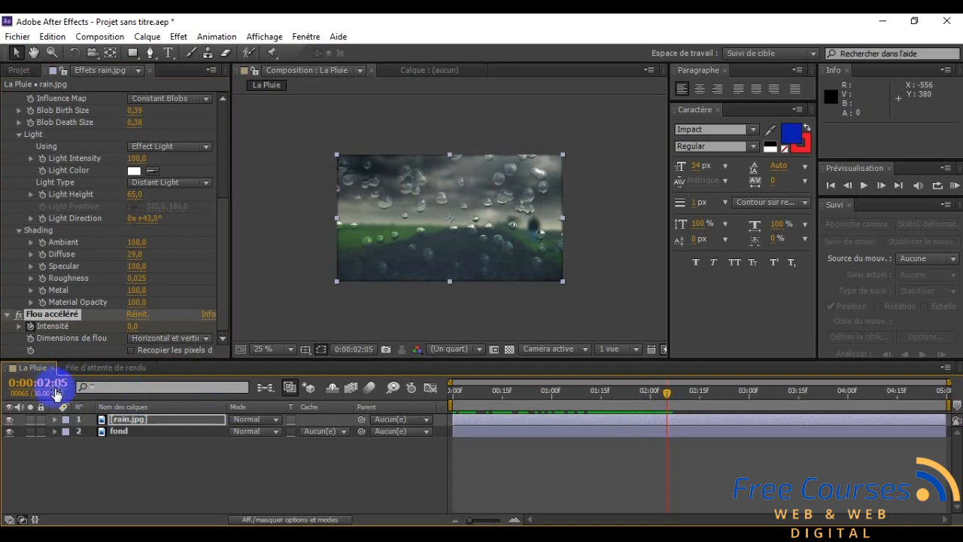
pyautogui.click(133, 328)
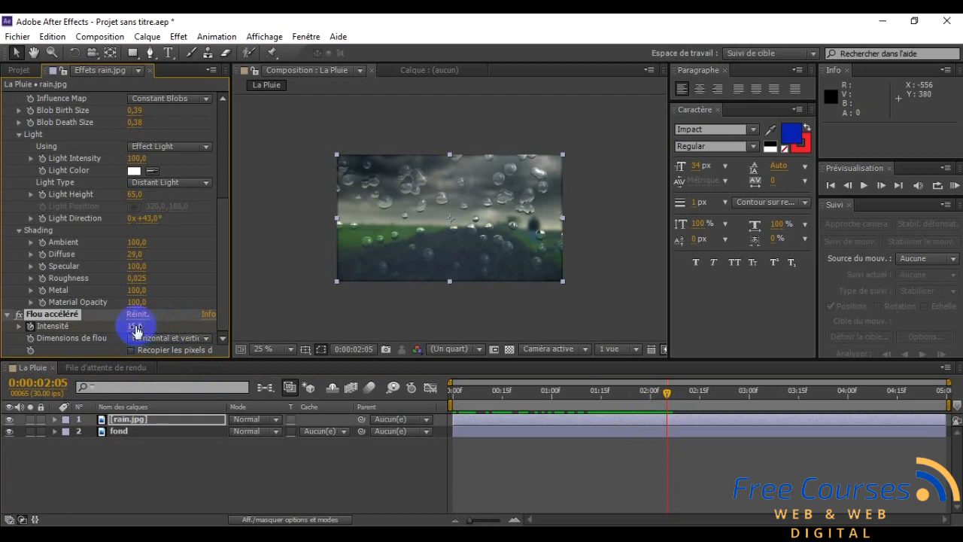
pyautogui.press('Return')
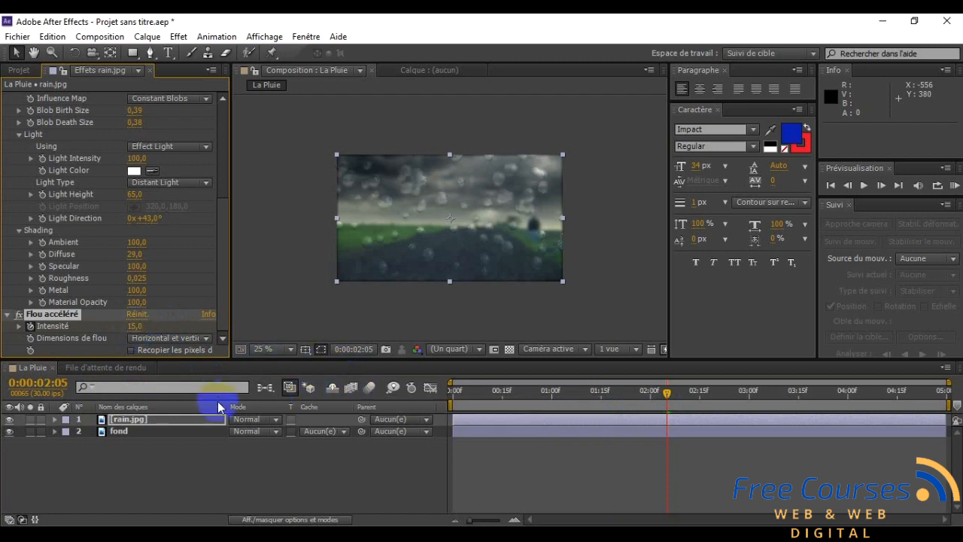
# Step: Start keyframing the Flou accéléré Intensité of the fond layer at 0:00:01:12, keeping its value at 15
pyautogui.click(153, 431)
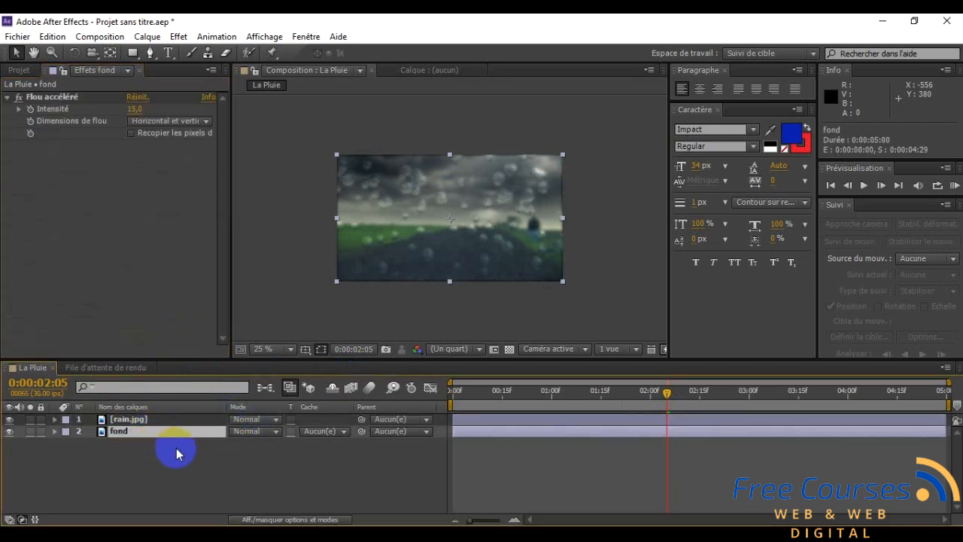
pyautogui.click(53, 431)
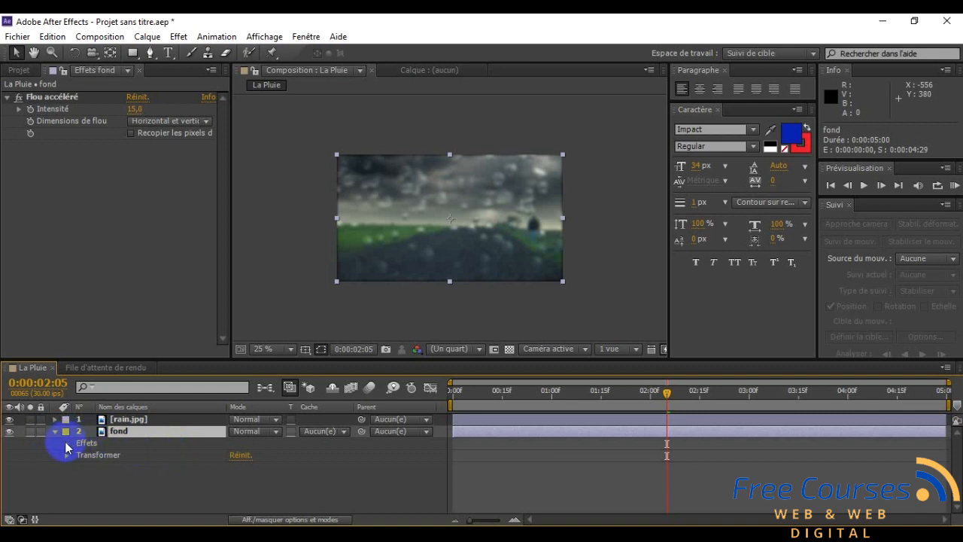
pyautogui.click(66, 443)
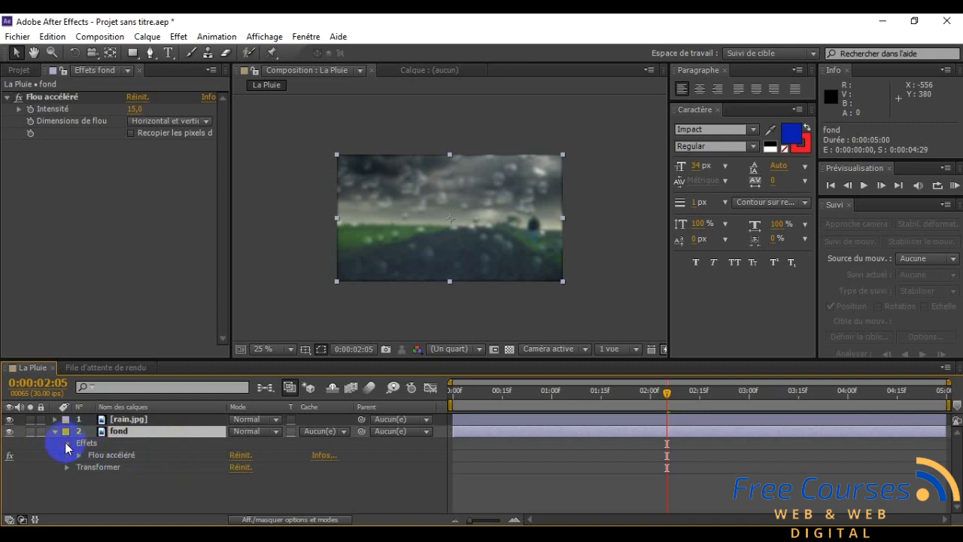
pyautogui.click(78, 456)
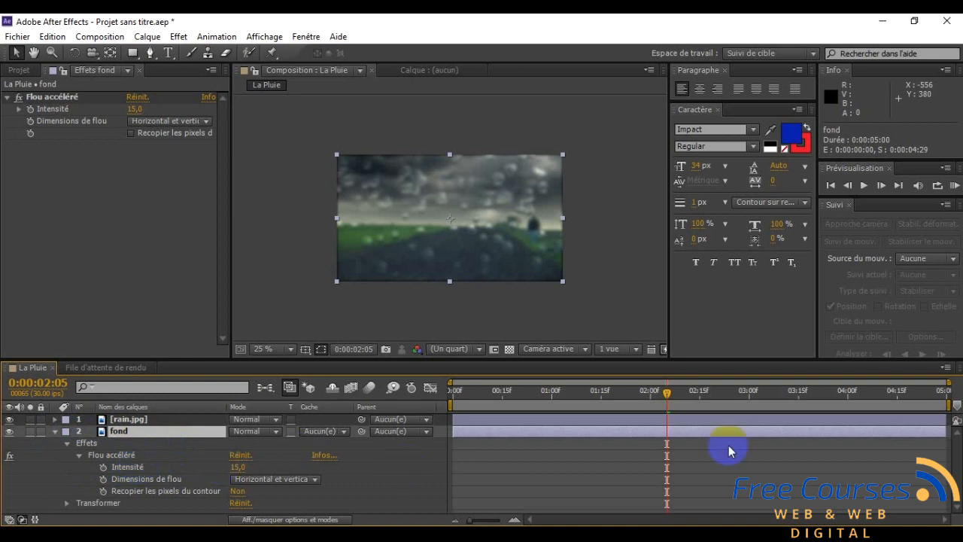
pyautogui.moveTo(667, 392); pyautogui.dragTo(611, 399)
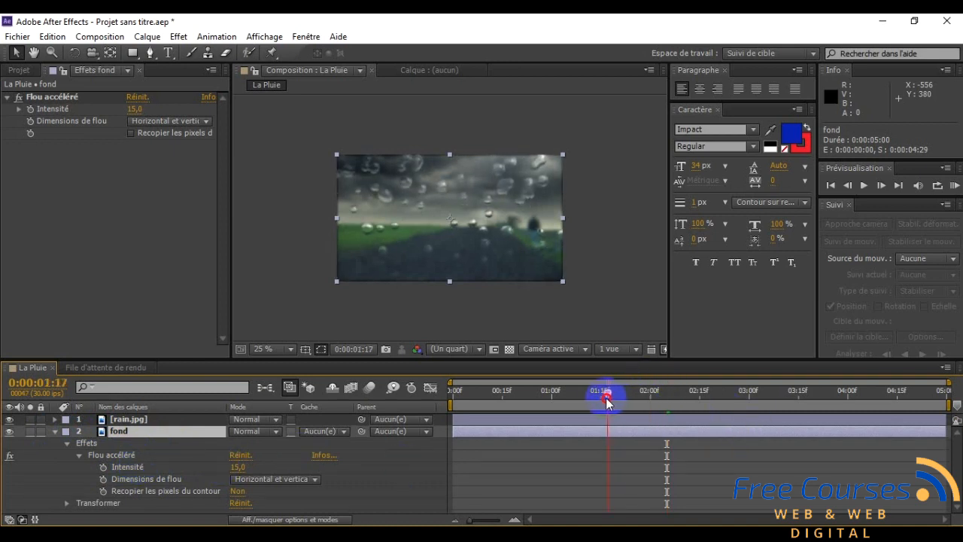
pyautogui.moveTo(593, 399); pyautogui.dragTo(591, 398)
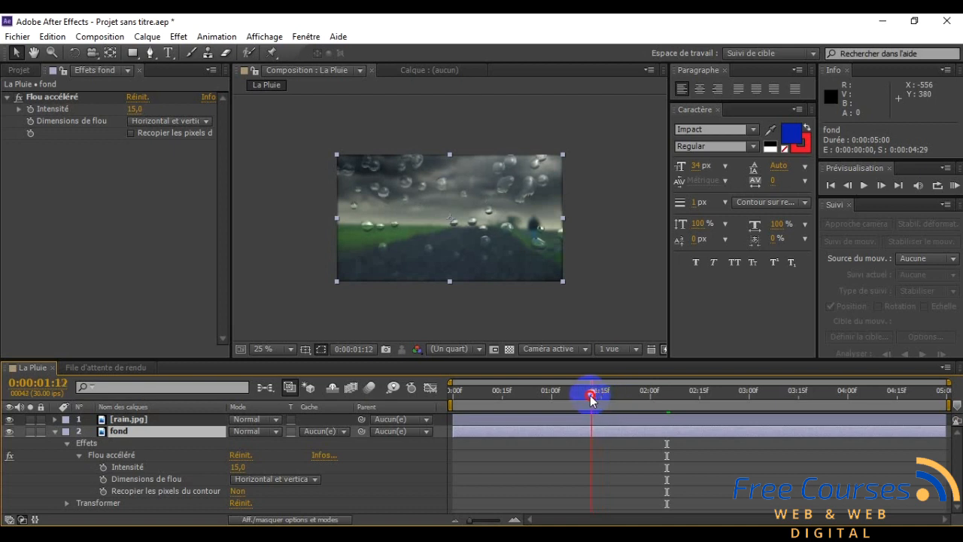
pyautogui.click(103, 468)
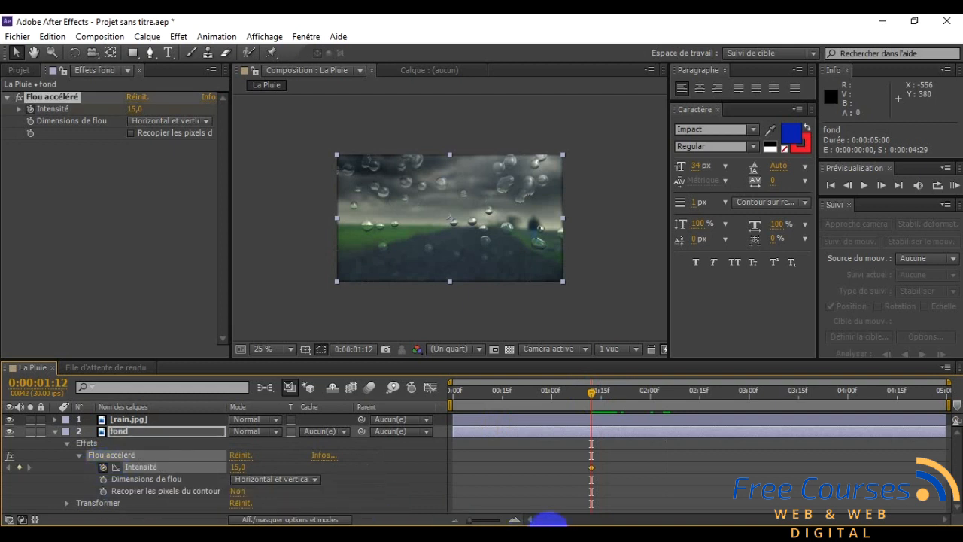
# Step: Keyframe the fond layer's blur Intensité at 0 at 0:00:02:05
pyautogui.moveTo(593, 397); pyautogui.dragTo(664, 408)
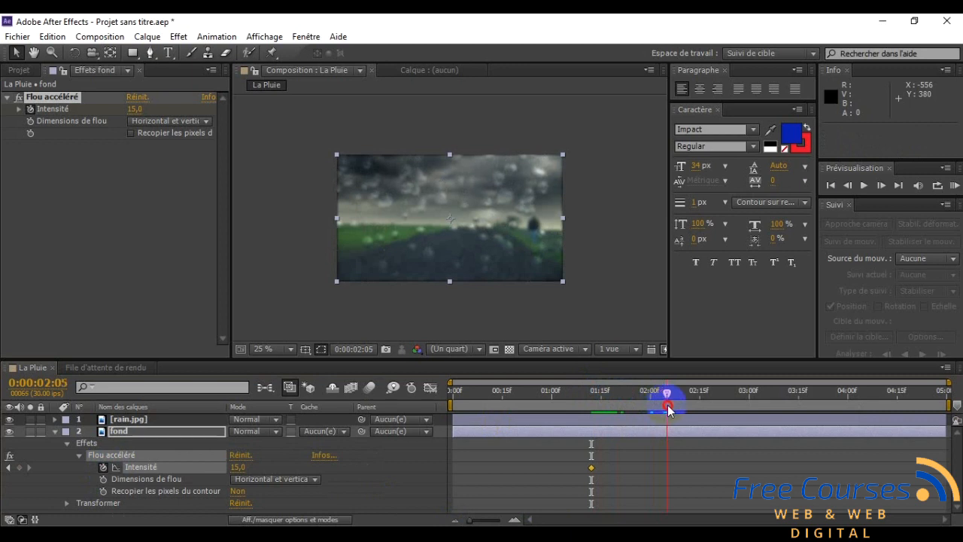
pyautogui.moveTo(669, 409); pyautogui.dragTo(667, 408)
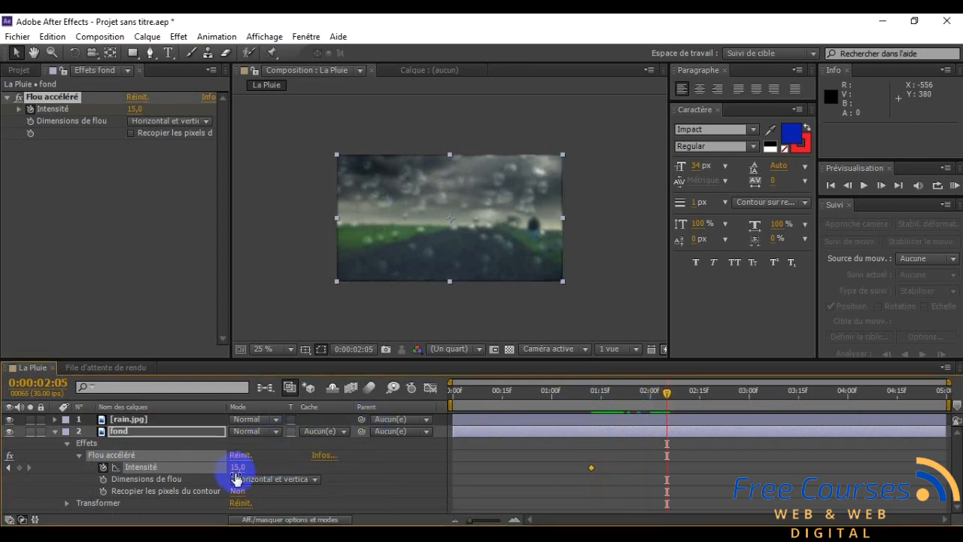
pyautogui.moveTo(236, 467); pyautogui.dragTo(118, 480)
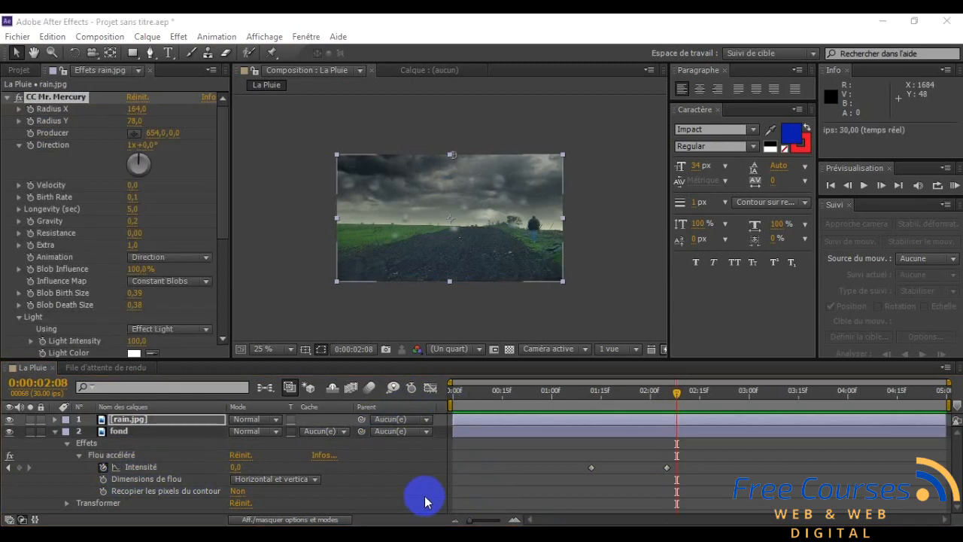
# Step: Return to the start of the composition and enlarge its view to 50% for previewing
pyautogui.moveTo(677, 395); pyautogui.dragTo(391, 406)
pyautogui.scroll(2, 581, 287)
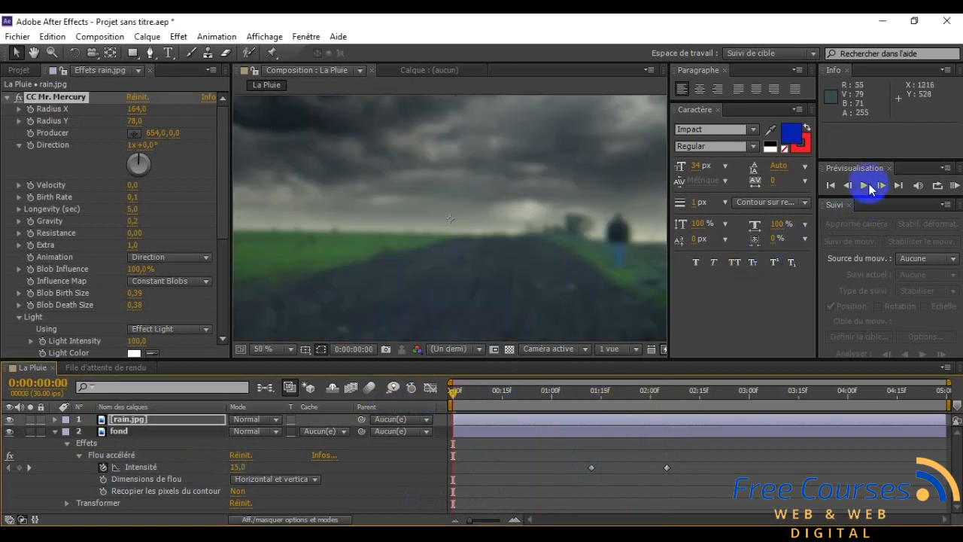
# Step: Play back the La Pluie composition to review the focus shift, stopping a little past the two-second mark
pyautogui.click(864, 191)
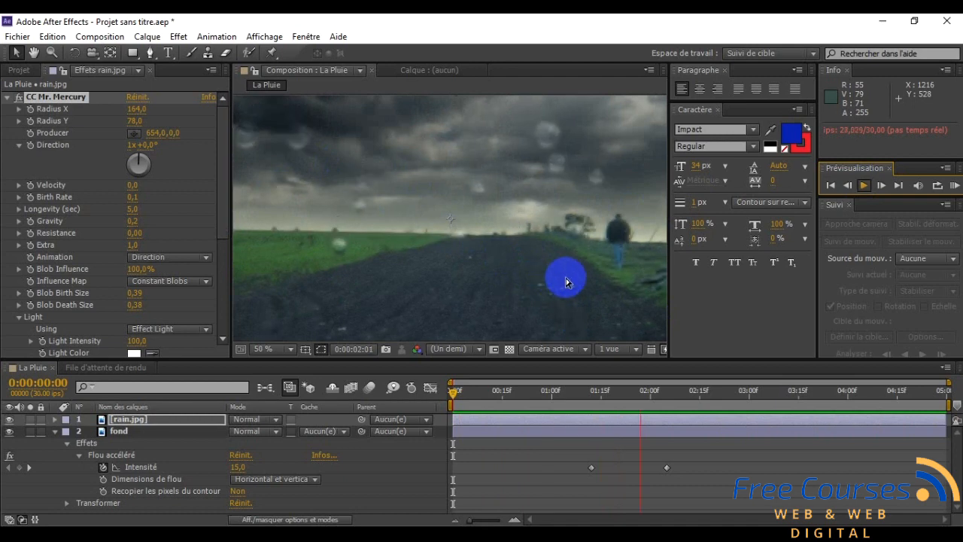
pyautogui.click(550, 461)
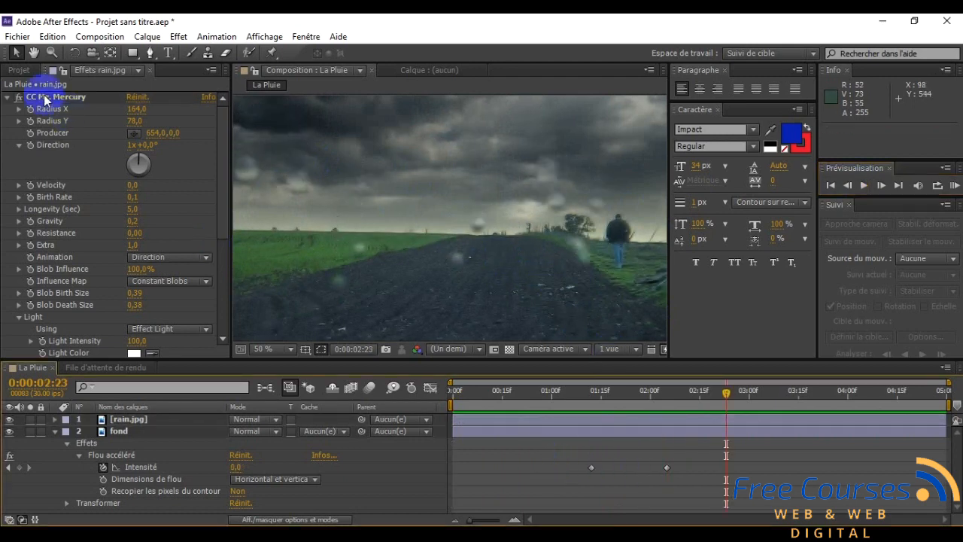
pyautogui.click(22, 37)
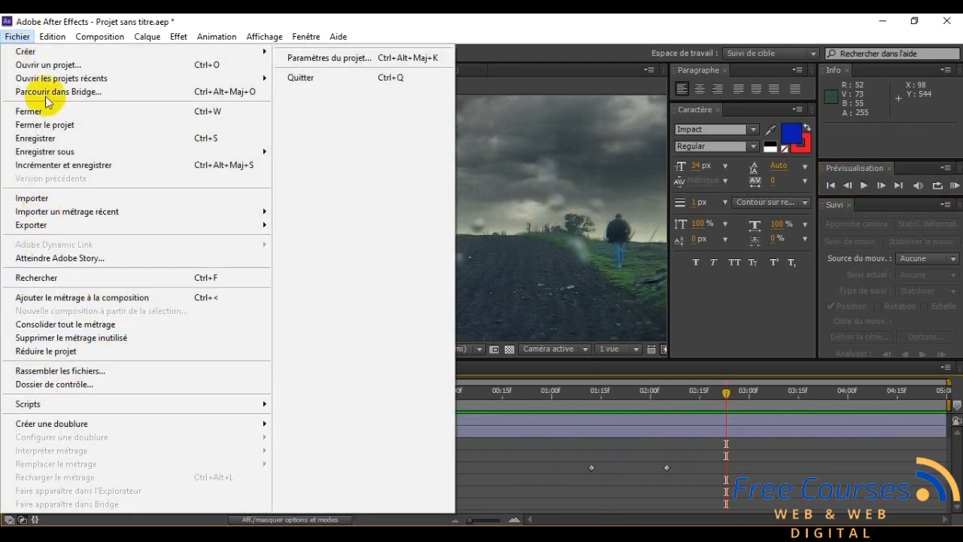
pyautogui.moveTo(81, 225)
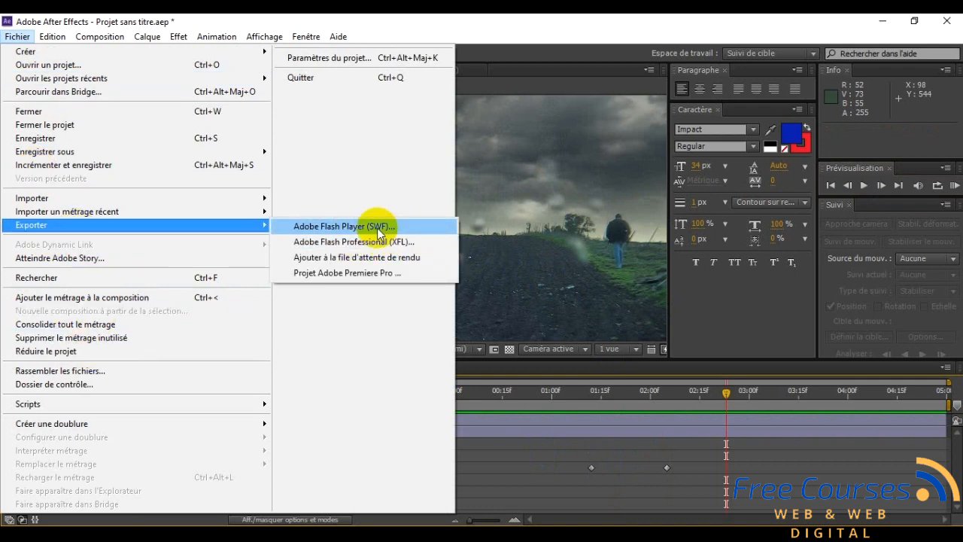
pyautogui.click(490, 33)
# Step: Render the La Pluie composition through the render queue, saving the output as La Pluie.avi on the Desktop
pyautogui.click(99, 38)
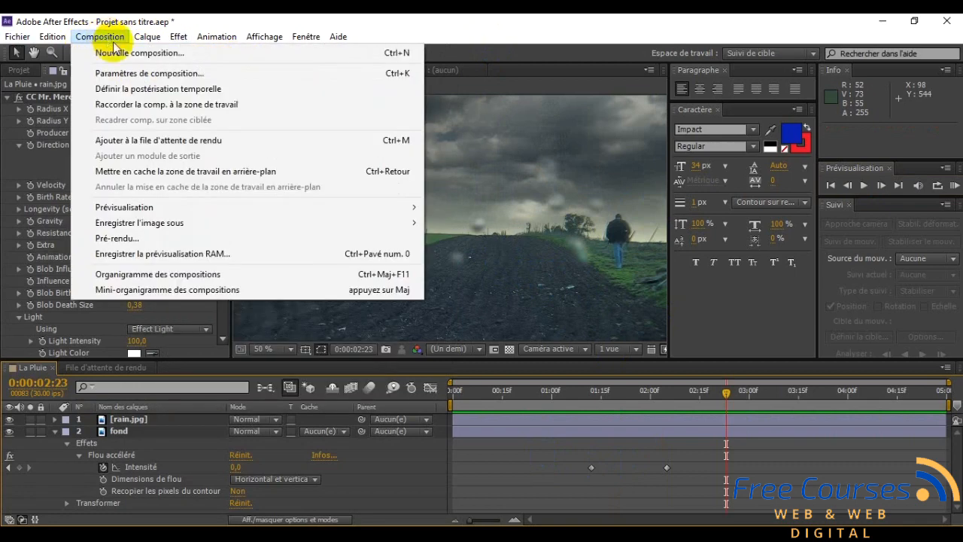
pyautogui.click(126, 140)
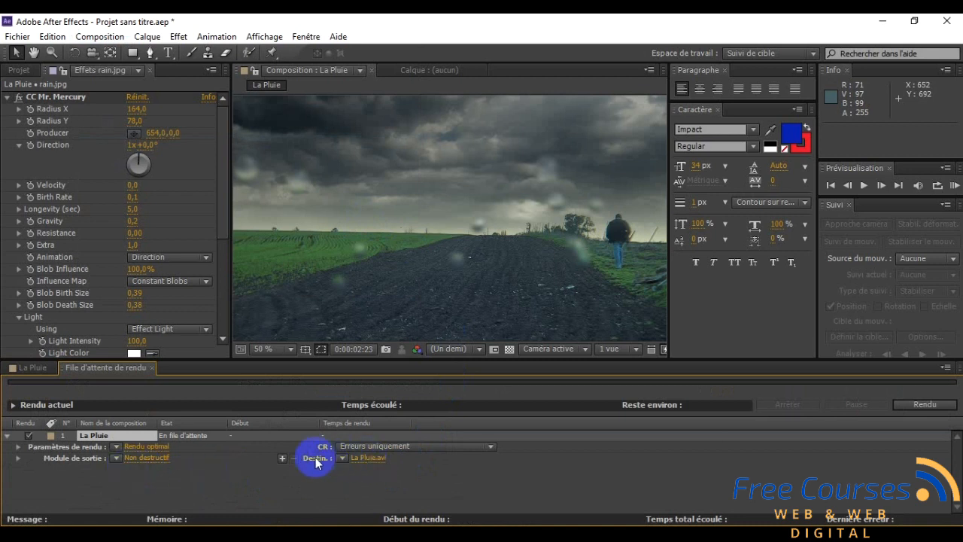
pyautogui.click(374, 458)
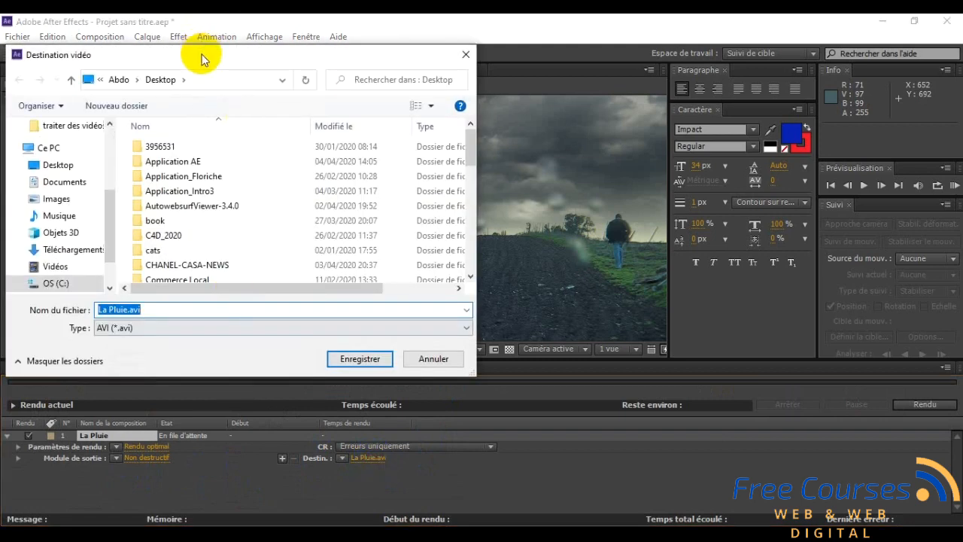
pyautogui.moveTo(261, 76); pyautogui.dragTo(318, 80)
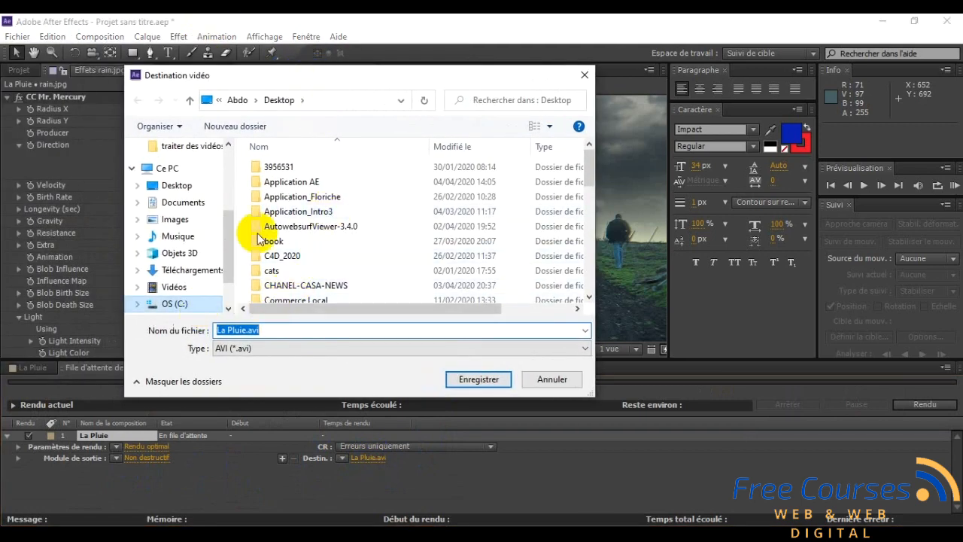
pyautogui.click(186, 187)
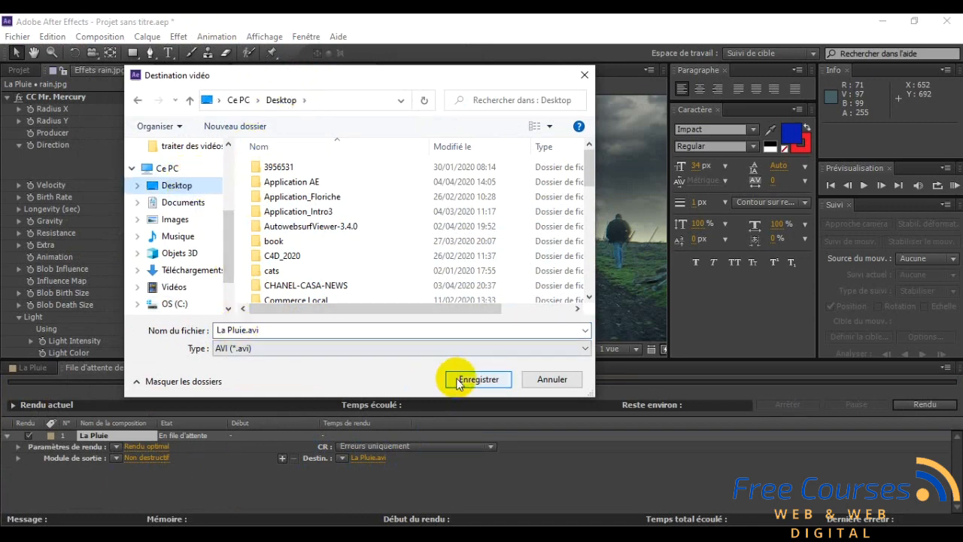
pyautogui.click(479, 379)
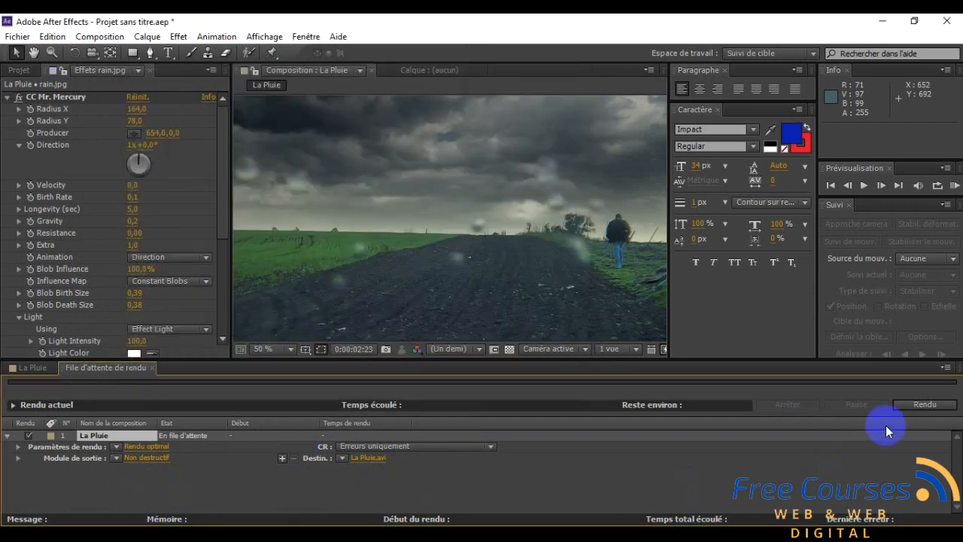
pyautogui.click(933, 404)
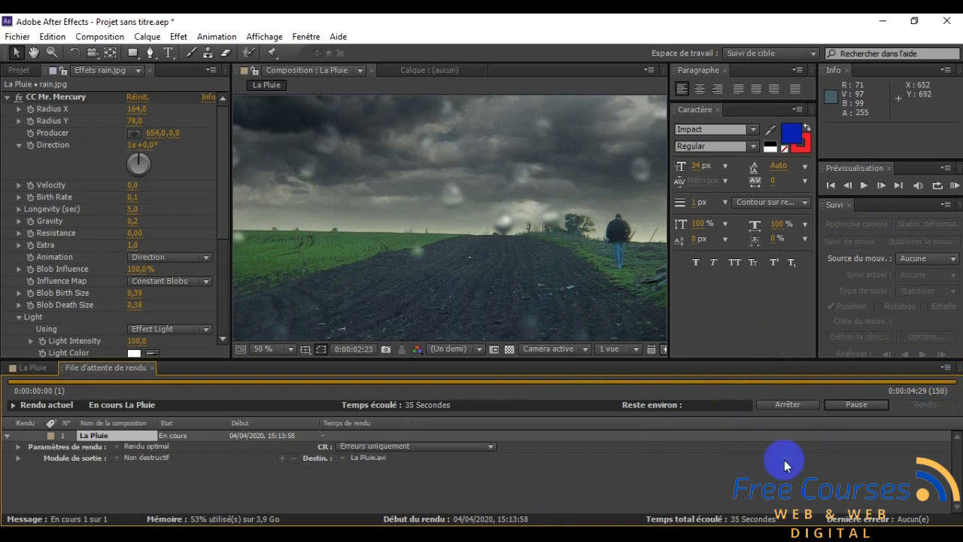
# Step: Minimize the After Effects and Word windows and move the La Pluie.avi file to an empty area of the desktop
pyautogui.click(884, 27)
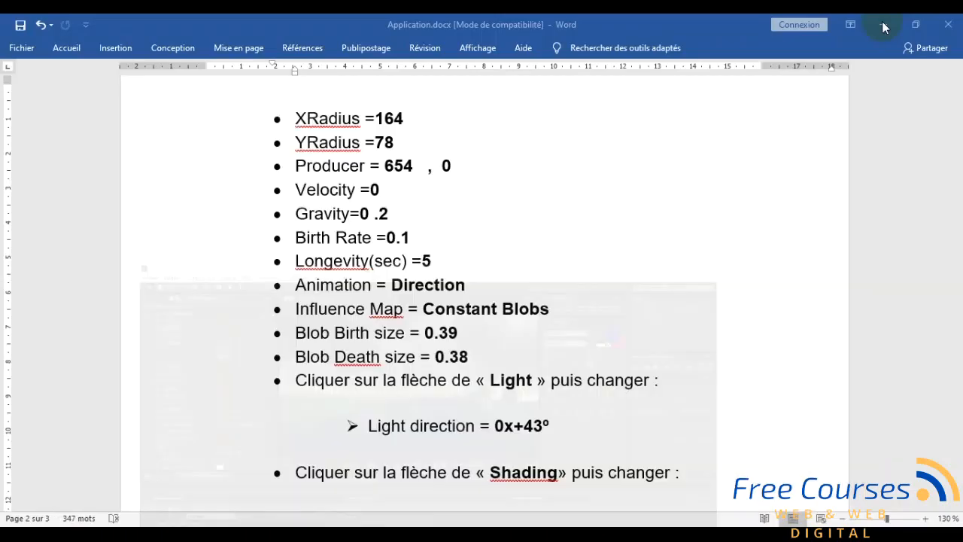
pyautogui.click(883, 23)
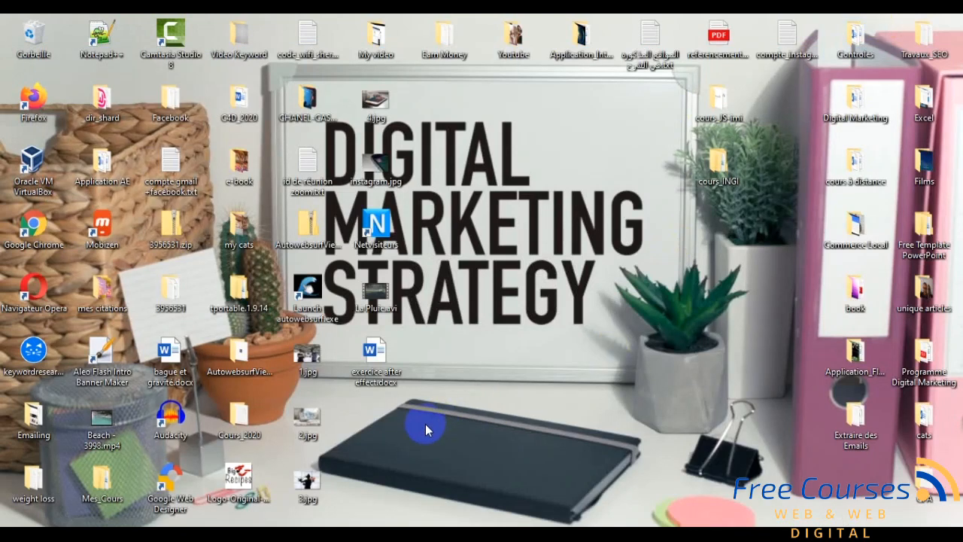
pyautogui.click(379, 289)
pyautogui.moveTo(379, 294); pyautogui.dragTo(525, 175)
# Step: Play the rendered La Pluie.avi in VLC
pyautogui.rightClick(519, 176)
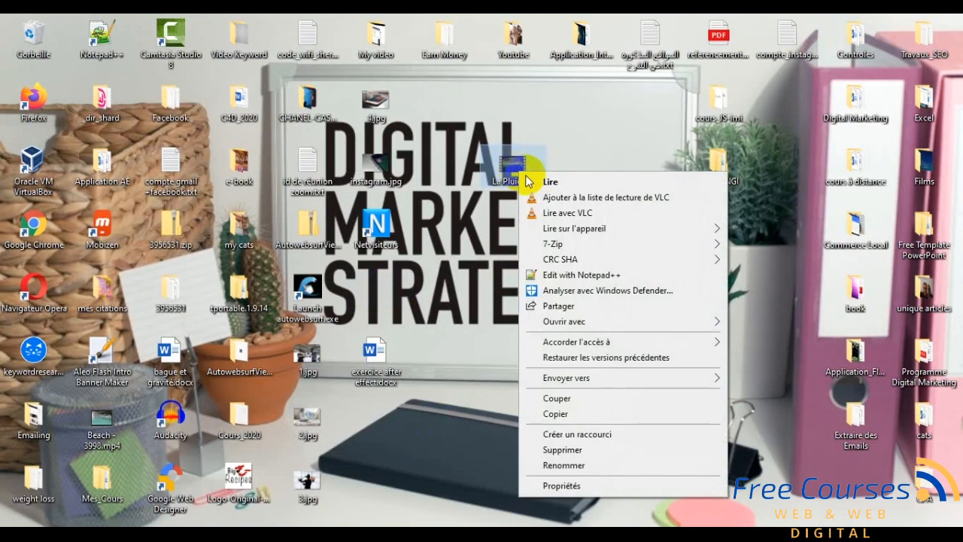
pyautogui.click(568, 213)
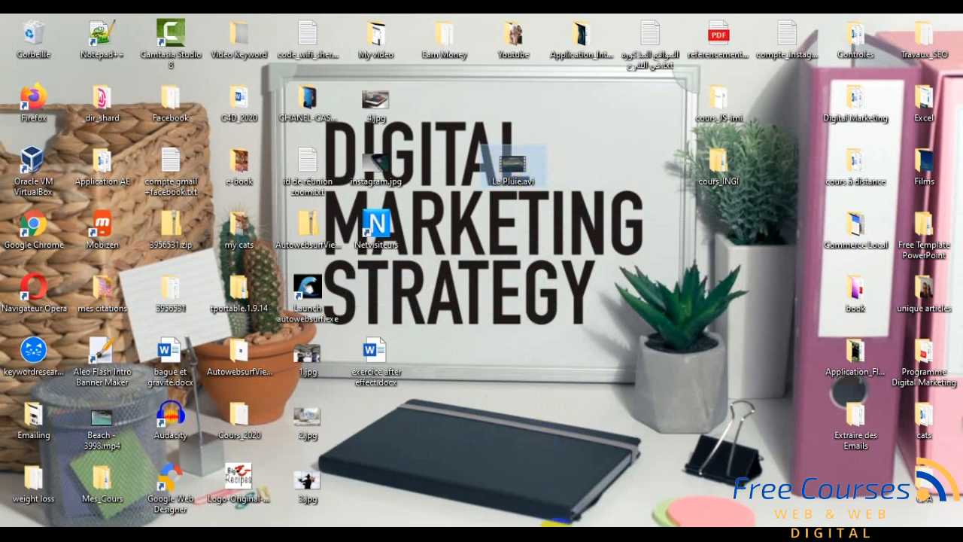
pyautogui.press('Return')
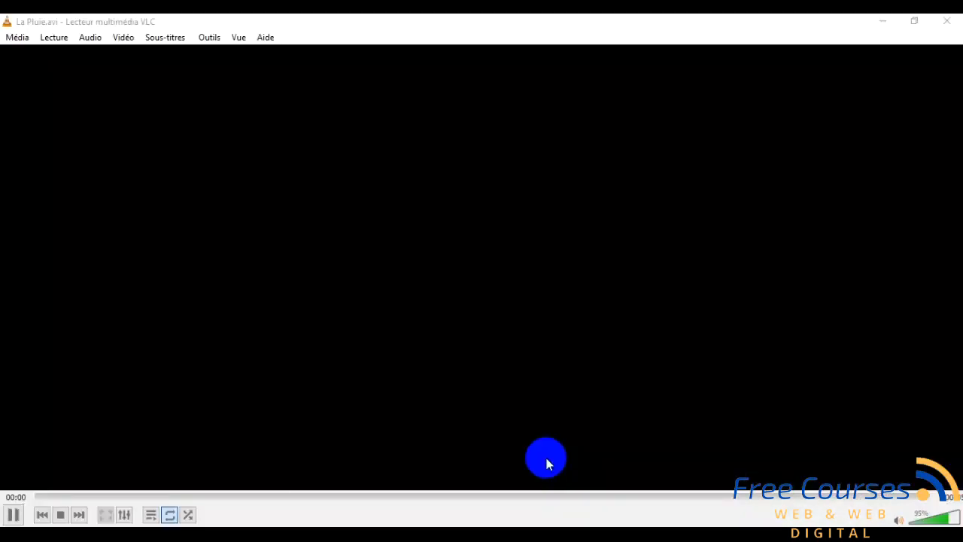